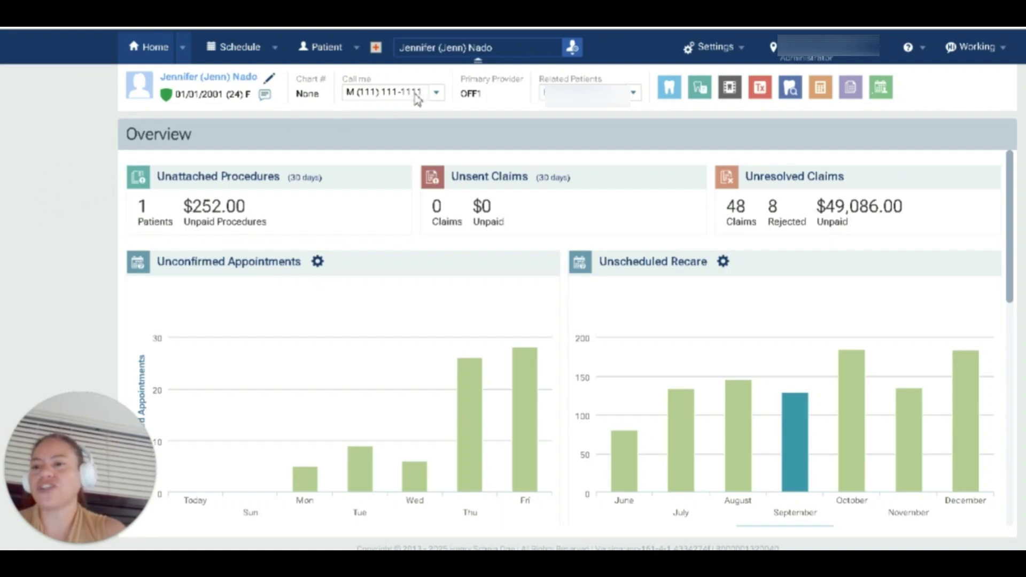
# Step: Examine the Overview dashboard's claims, unconfirmed appointments, recare, insurance A/R, missed appointment and lab case widgets
pyautogui.scroll(-1, 1010, 211)
pyautogui.scroll(1, 1011, 210)
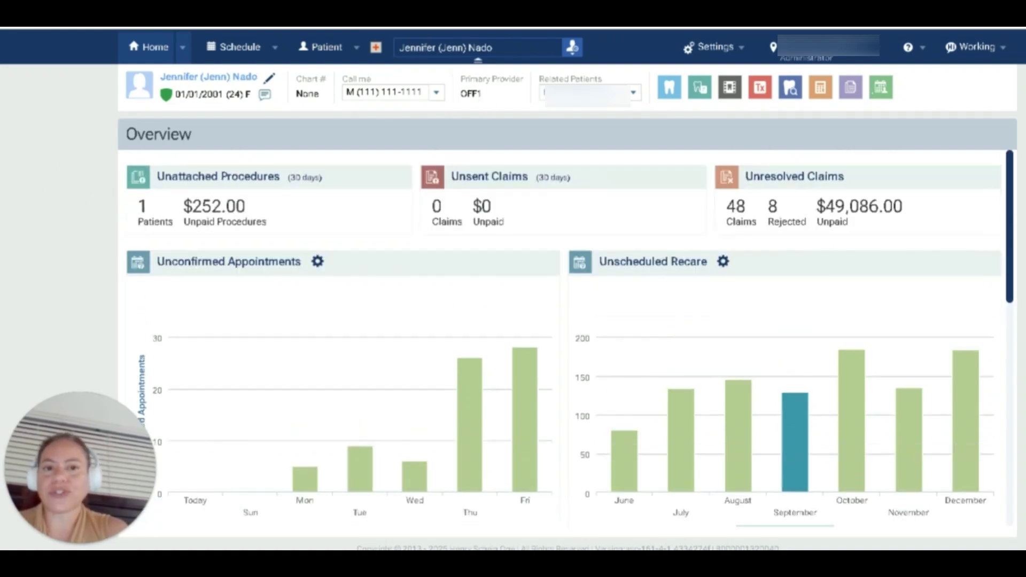
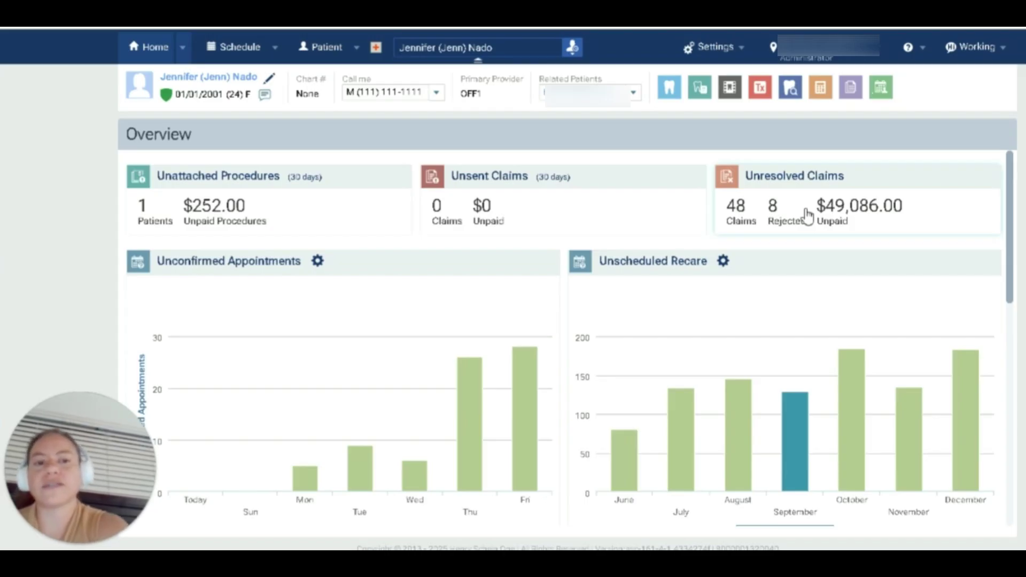
pyautogui.scroll(-3, 807, 217)
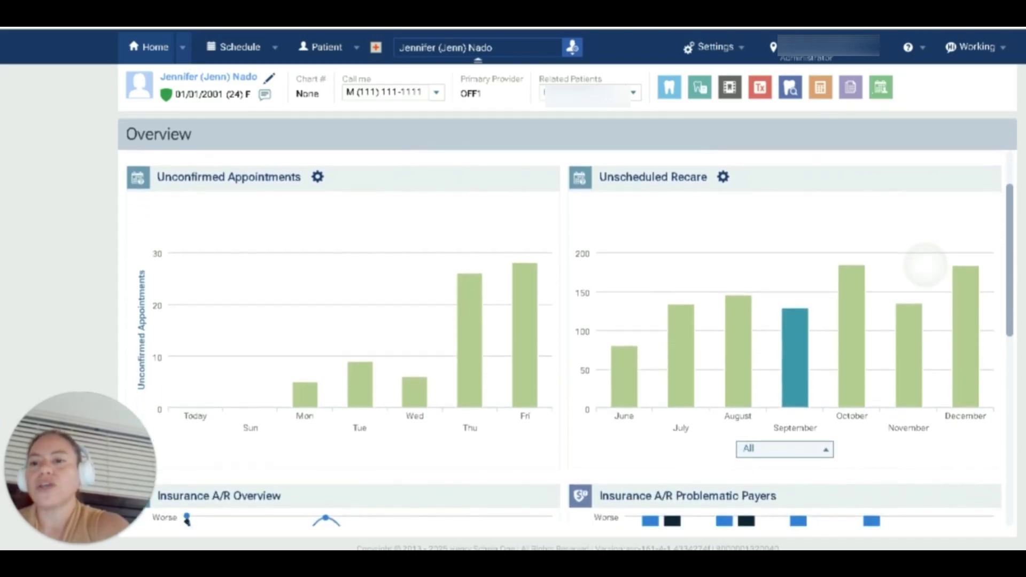
pyautogui.scroll(-1, 261, 344)
pyautogui.scroll(1, 262, 343)
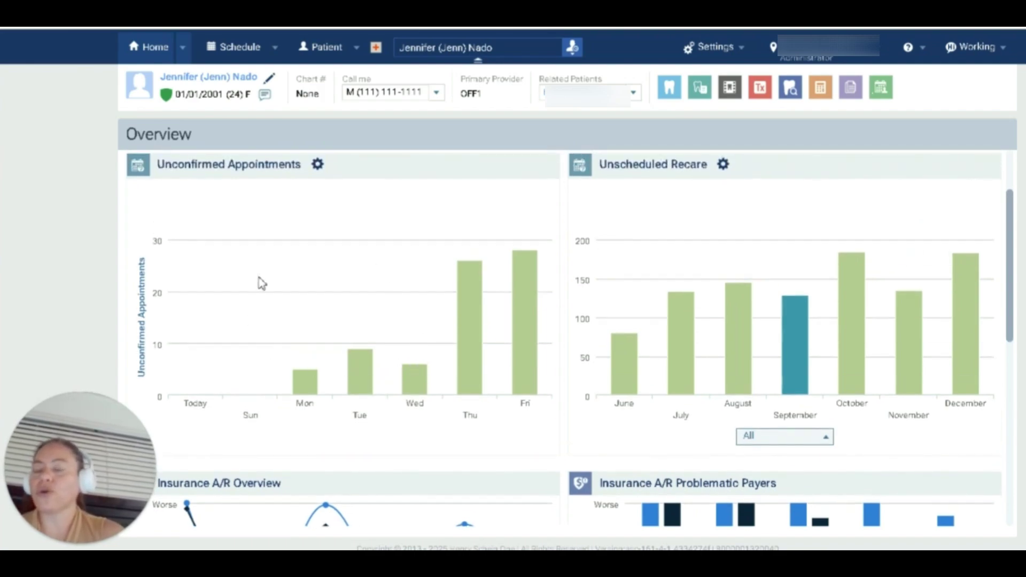
pyautogui.moveTo(530, 303)
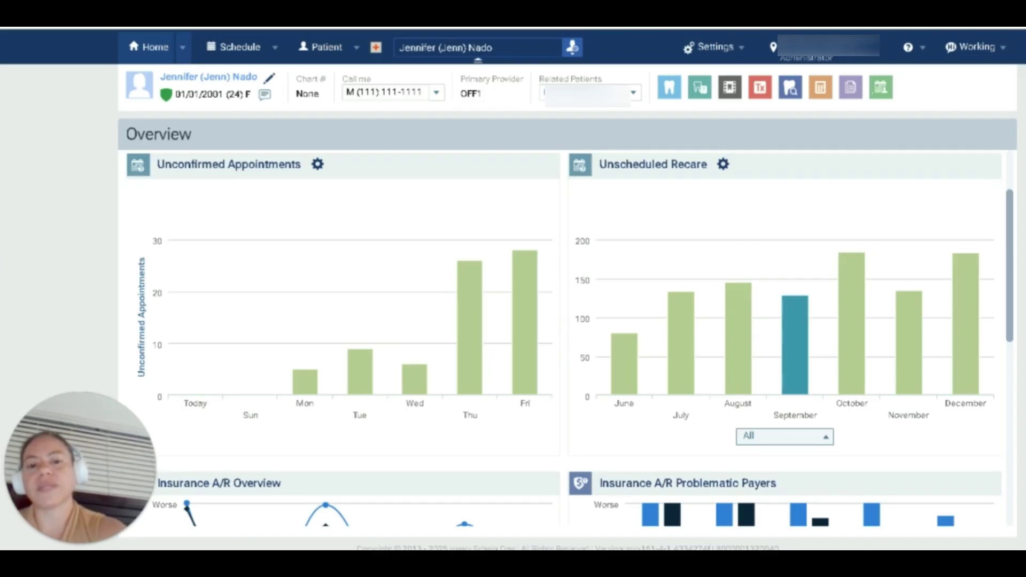
pyautogui.scroll(-8, 688, 228)
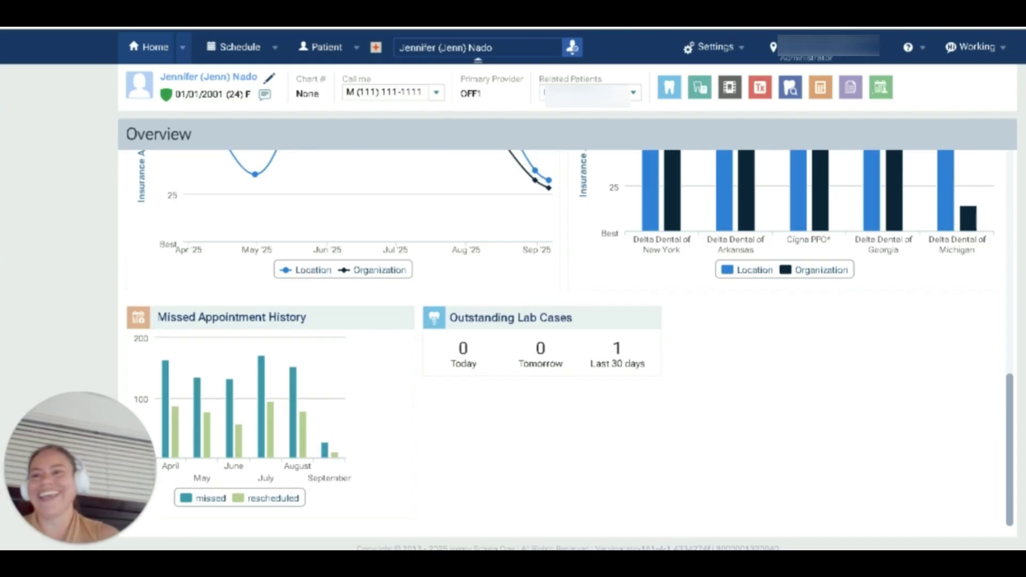
# Step: Open the schedule calendar and look through the day's appointments
pyautogui.click(242, 53)
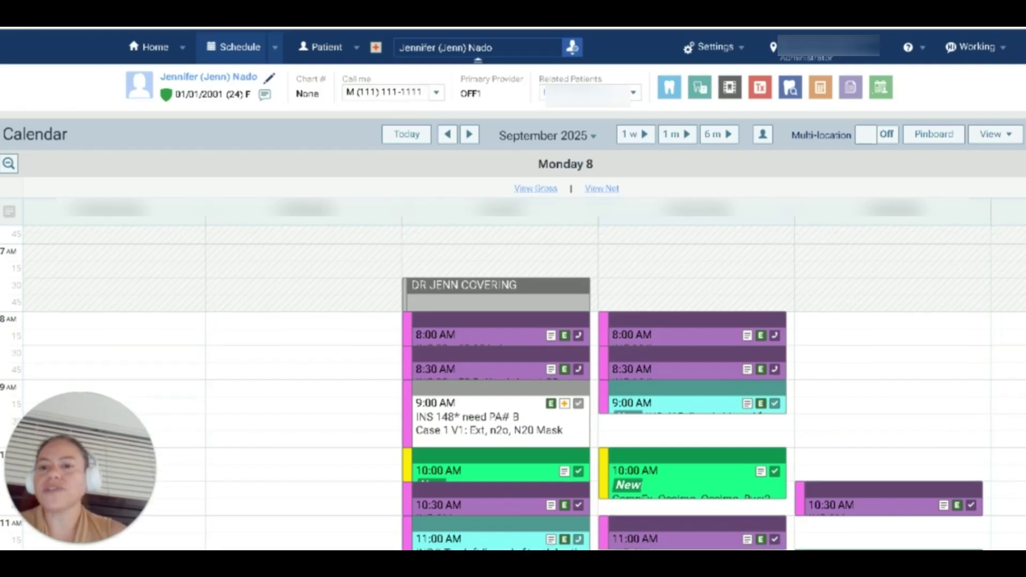
pyautogui.scroll(-3, 171, 273)
pyautogui.scroll(3, 171, 274)
pyautogui.scroll(-1, 513, 388)
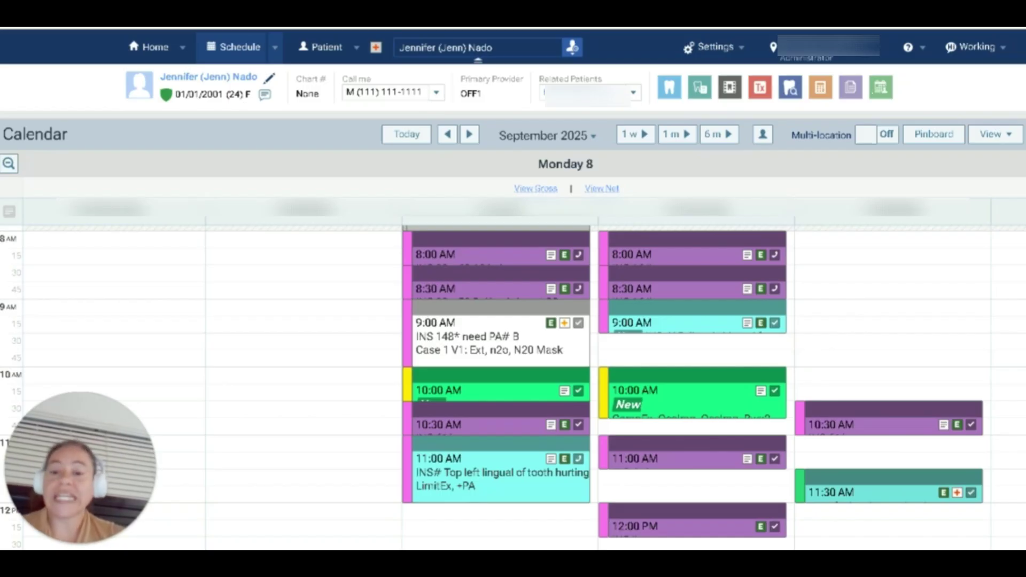
# Step: Start an 8:30 AM appointment for the current patient in the Sidebooks operatory with the Exam, FMX and PROPHY recare procedures
pyautogui.click(240, 278)
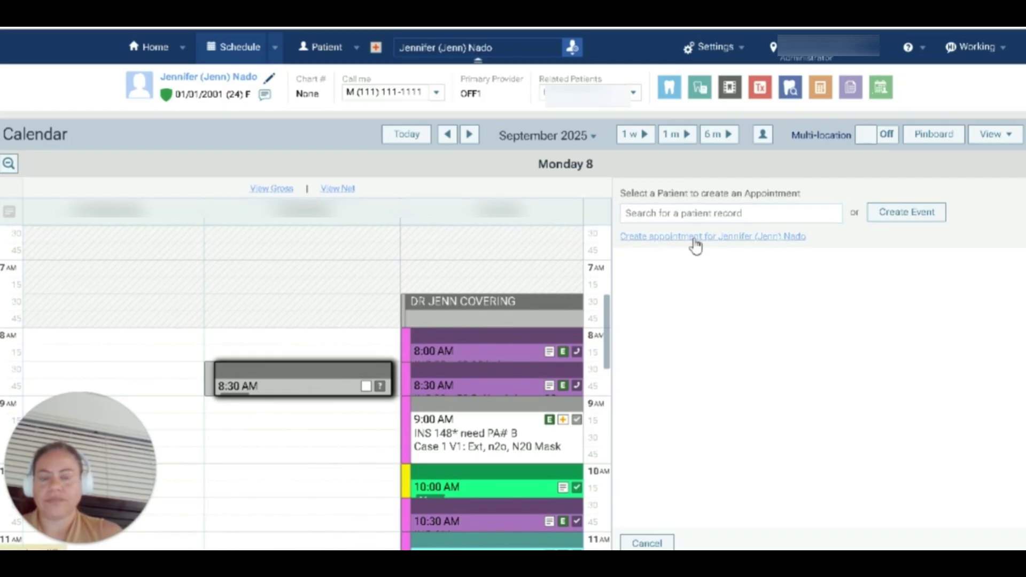
pyautogui.click(694, 237)
pyautogui.click(688, 409)
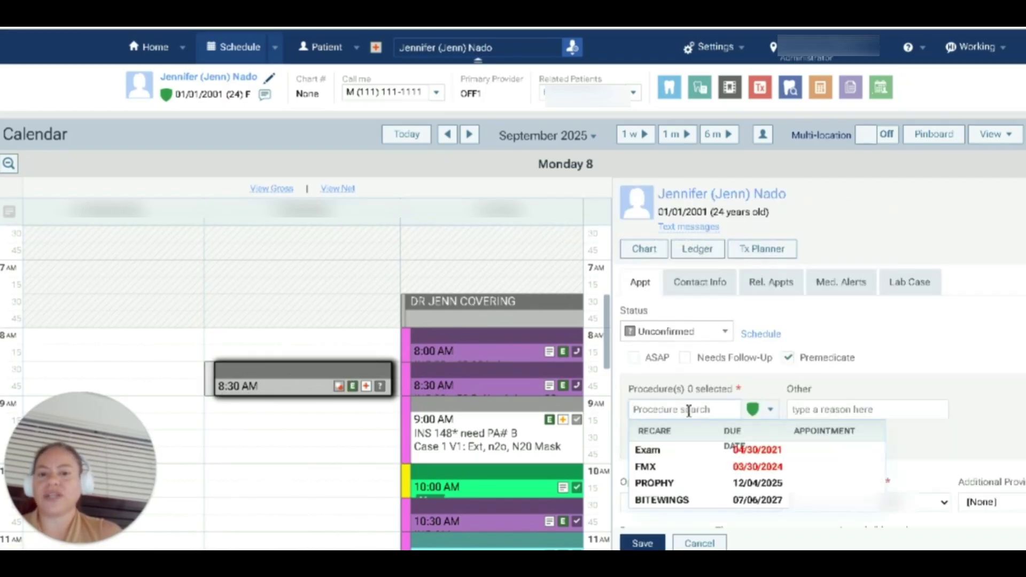
pyautogui.click(662, 451)
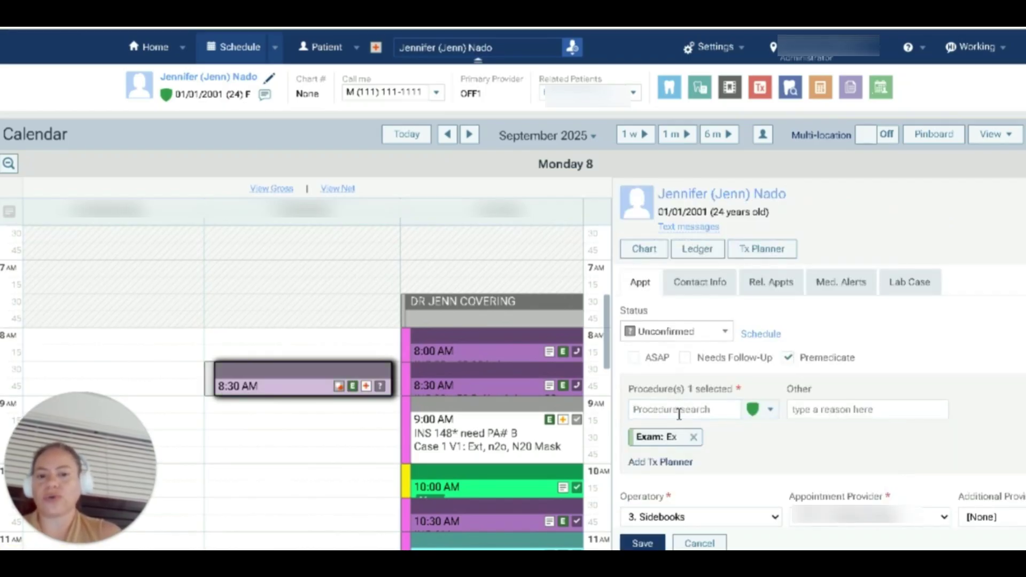
pyautogui.click(681, 412)
pyautogui.click(672, 468)
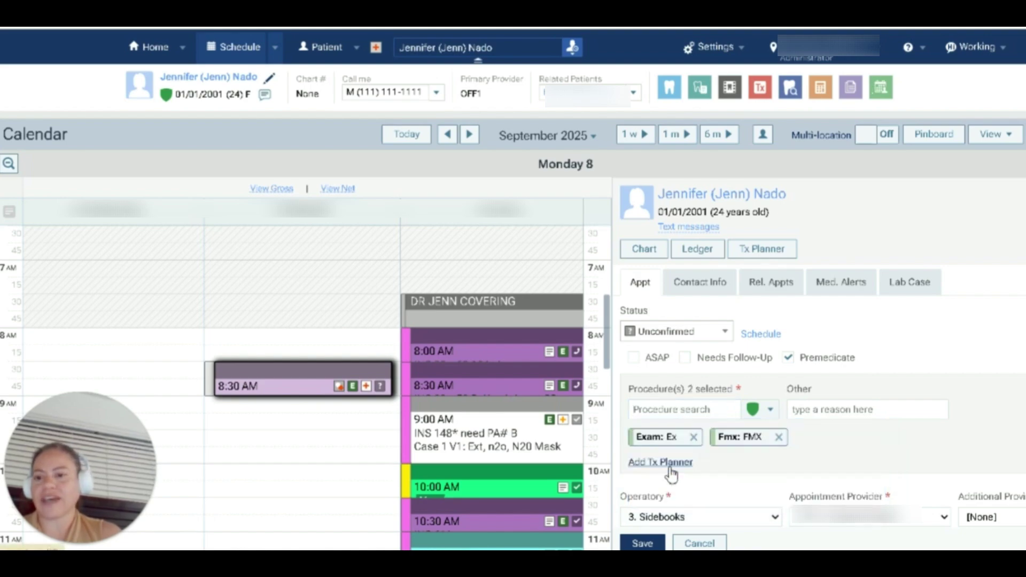
pyautogui.click(685, 416)
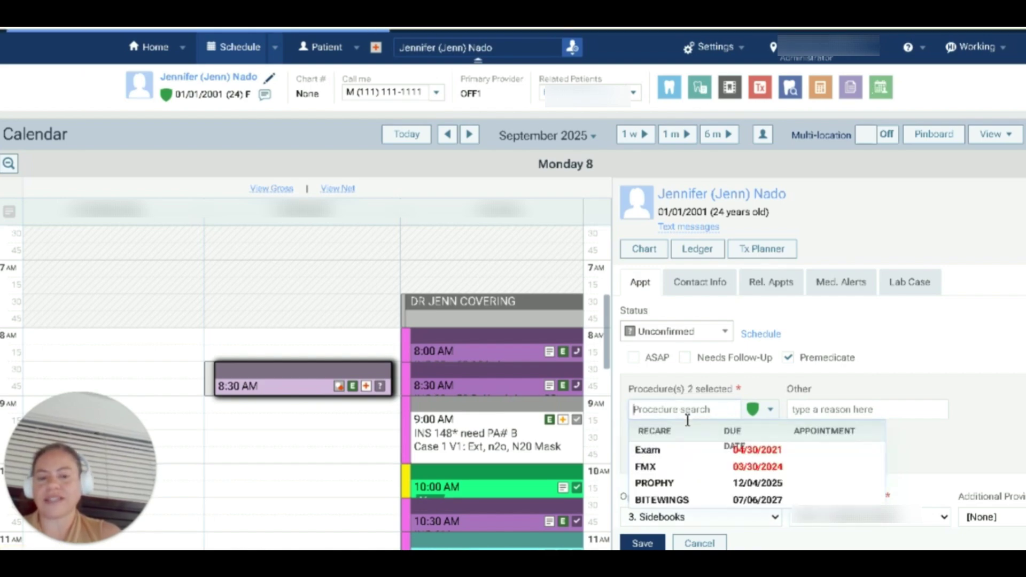
pyautogui.click(672, 484)
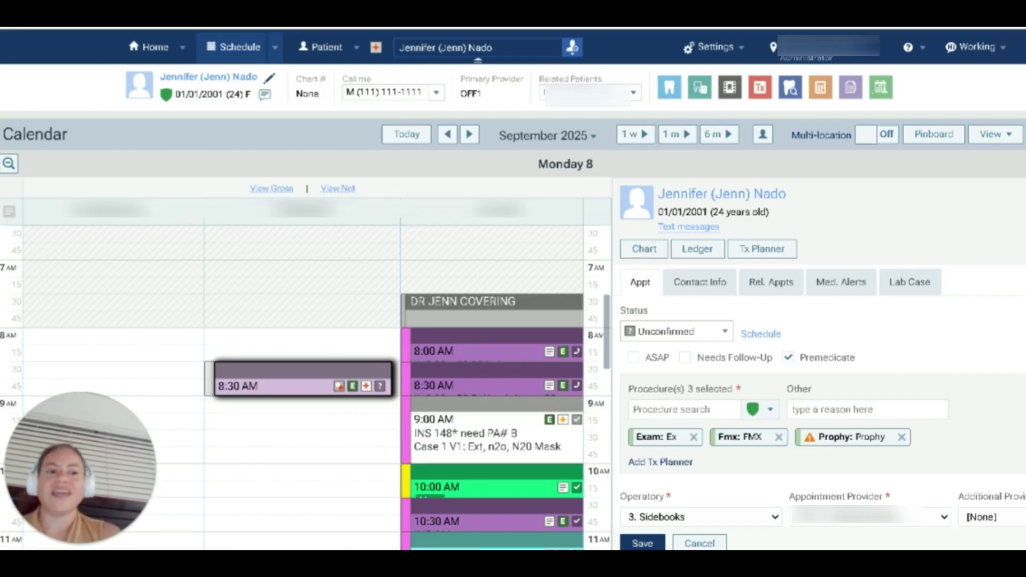
# Step: Review the appointment's procedures, operatory, date and time fields, and discard the unsaved appointment
pyautogui.scroll(-3, 823, 412)
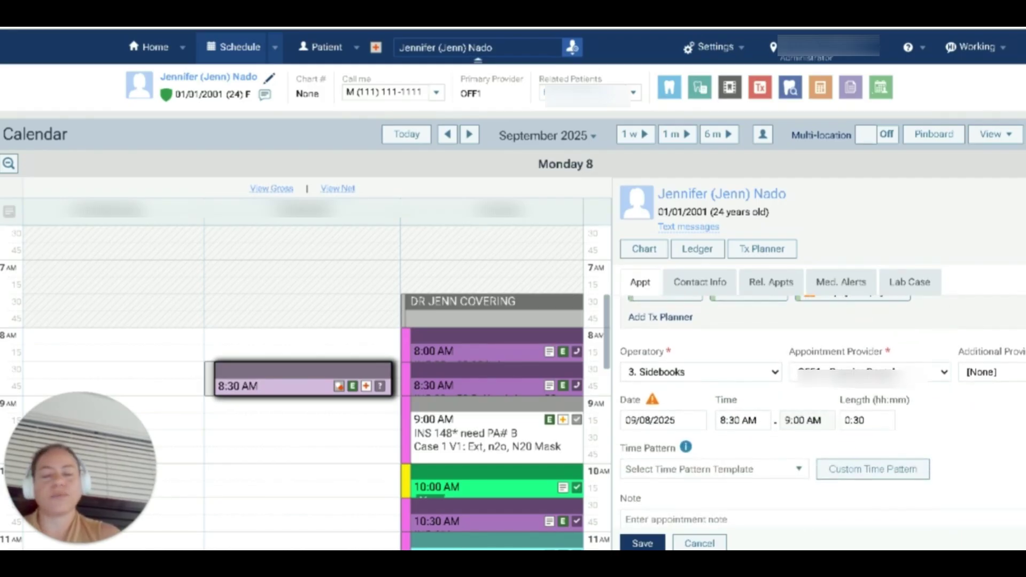
pyautogui.scroll(1, 823, 411)
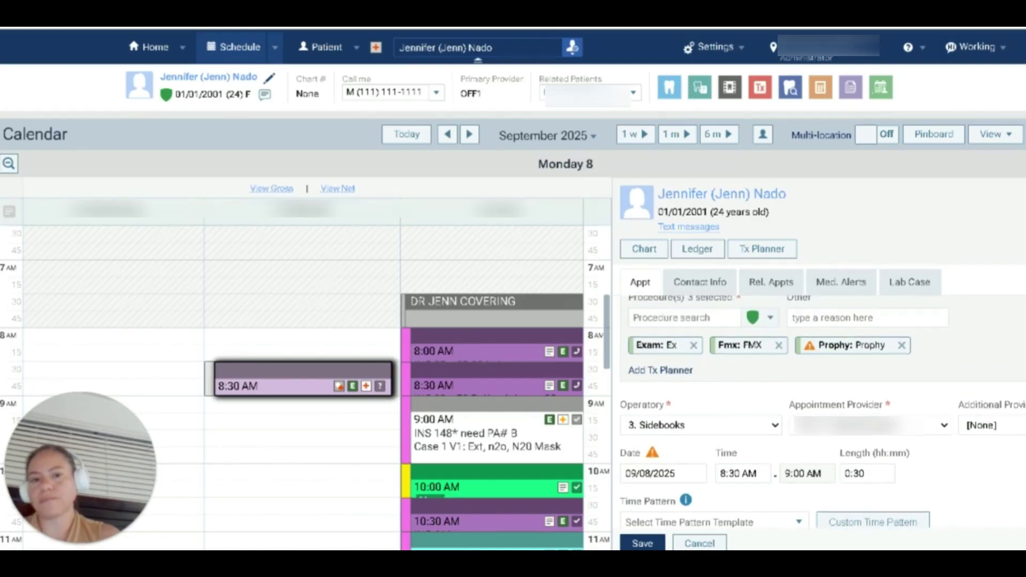
pyautogui.scroll(2, 823, 412)
pyautogui.scroll(-1, 823, 411)
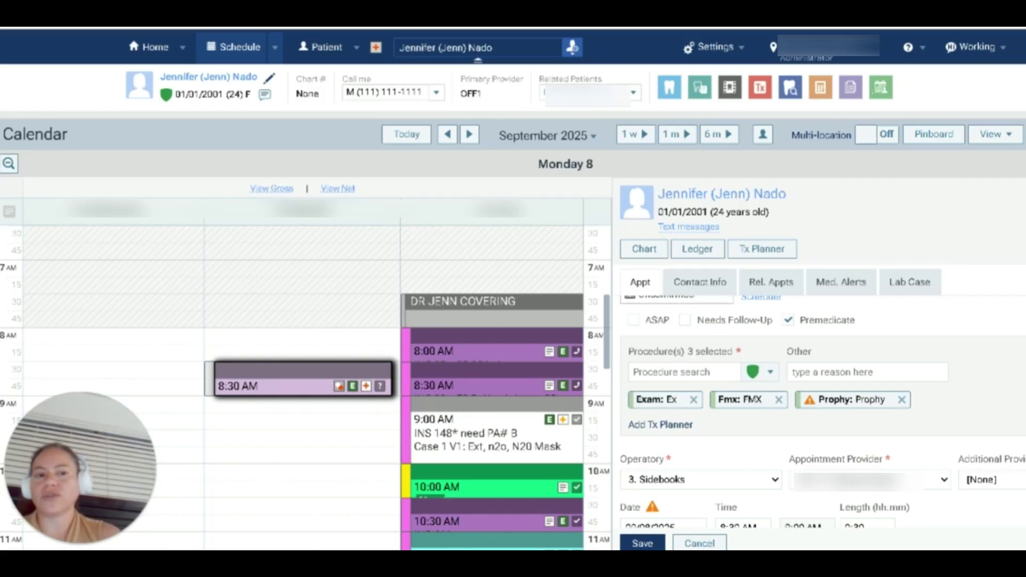
pyautogui.click(724, 548)
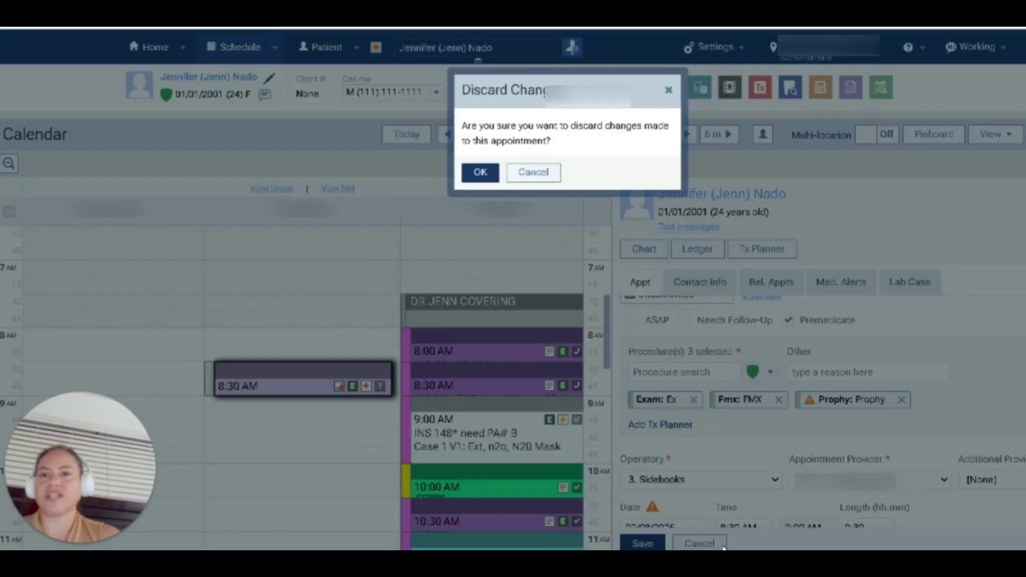
pyautogui.click(487, 180)
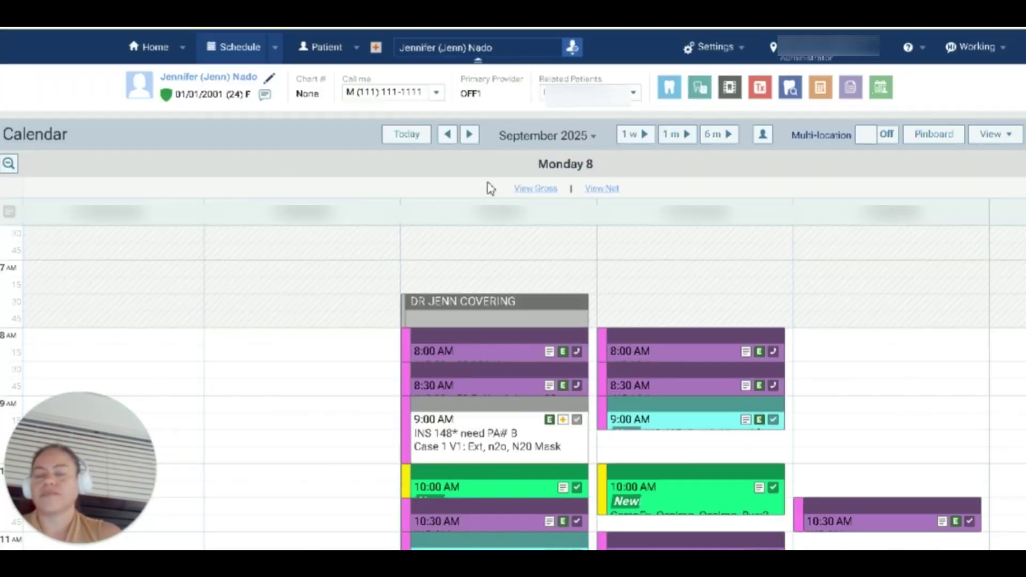
# Step: Examine the patient search's options for advanced search and for creating a new patient or household
pyautogui.click(521, 51)
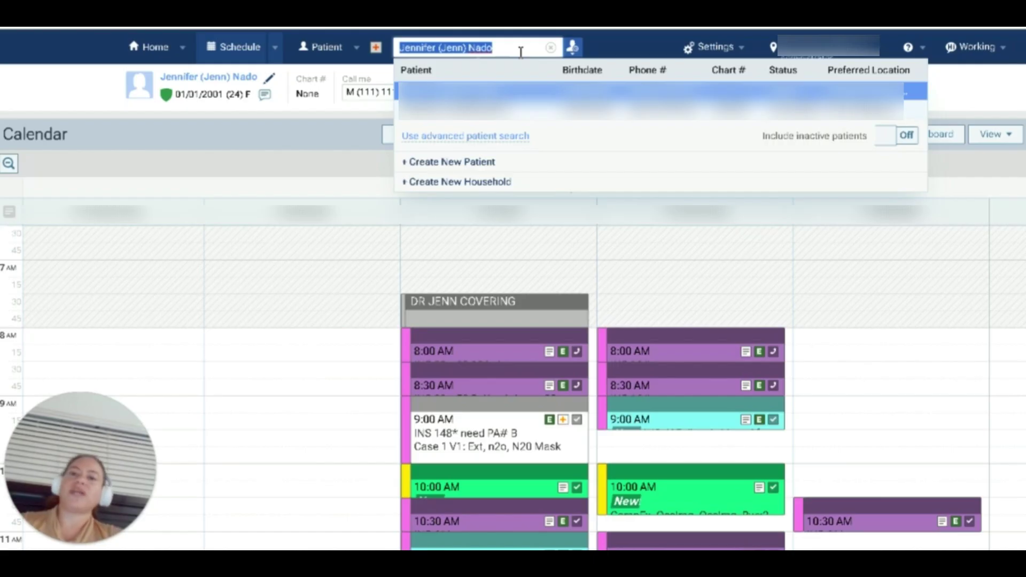
pyautogui.click(309, 155)
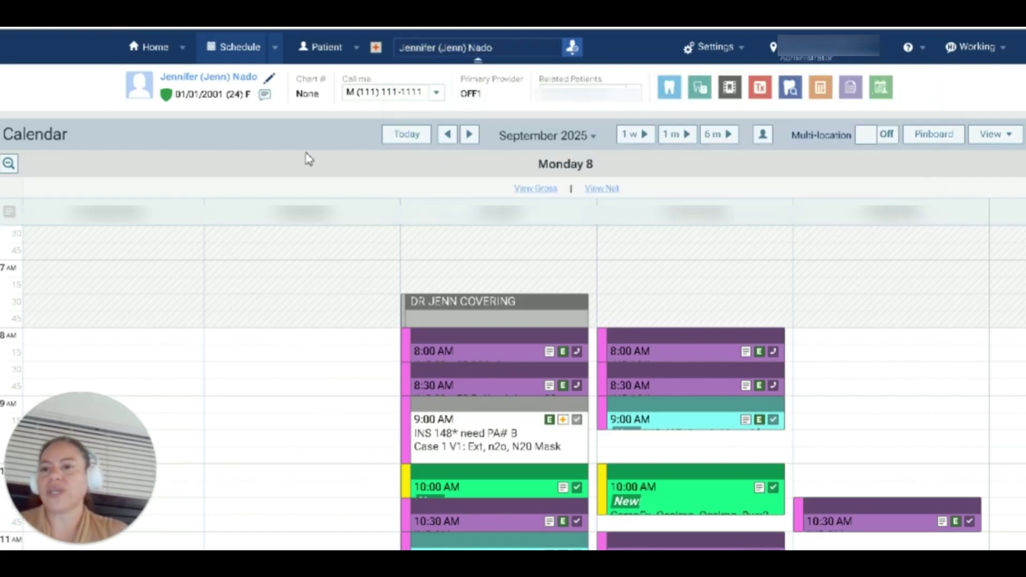
pyautogui.click(501, 53)
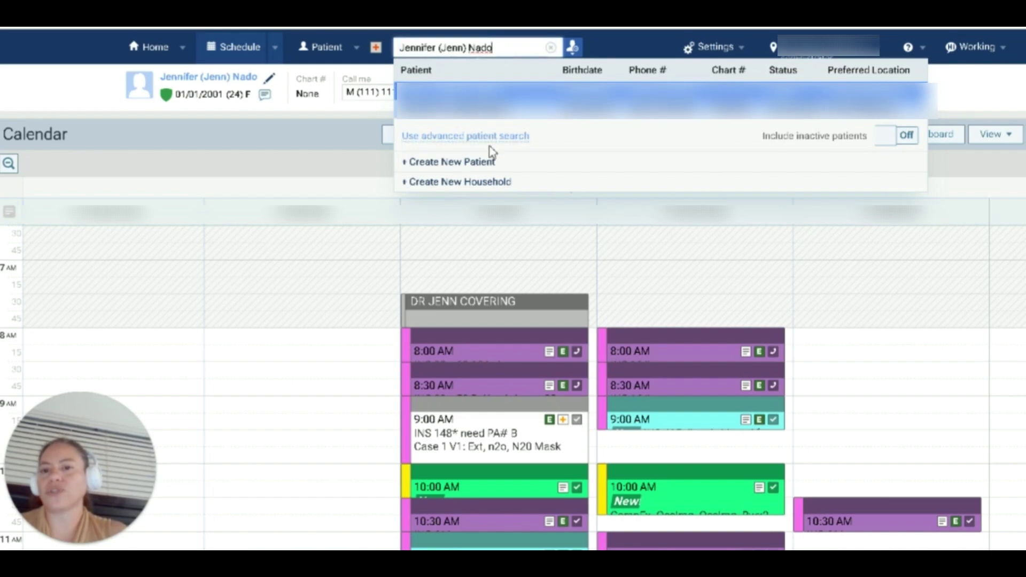
pyautogui.click(312, 141)
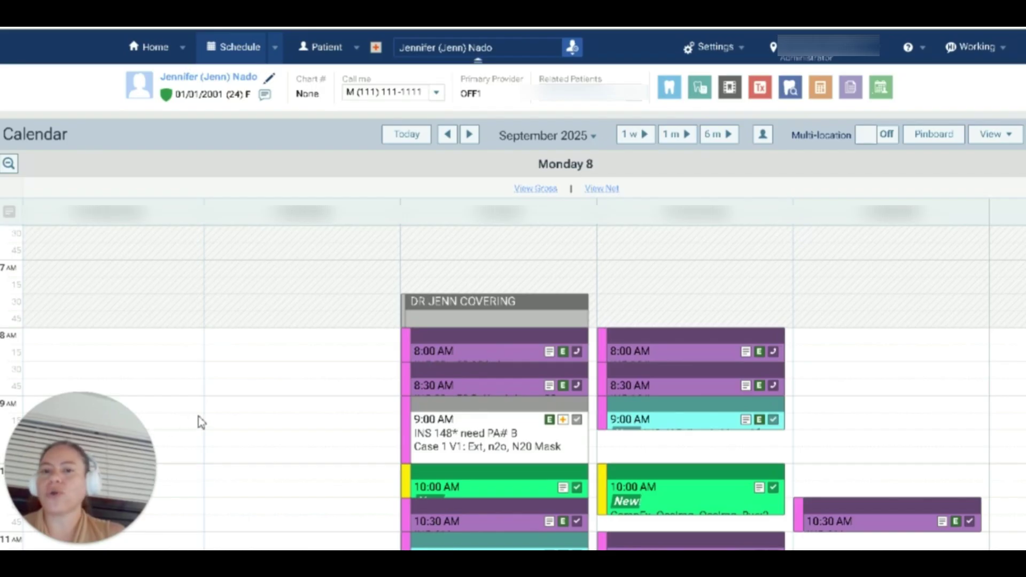
# Step: Start a new patient appointment at 9:00 AM in the Sidebooks operatory, and look at its ASAP, Needs Follow-Up and Premedicate options
pyautogui.click(270, 408)
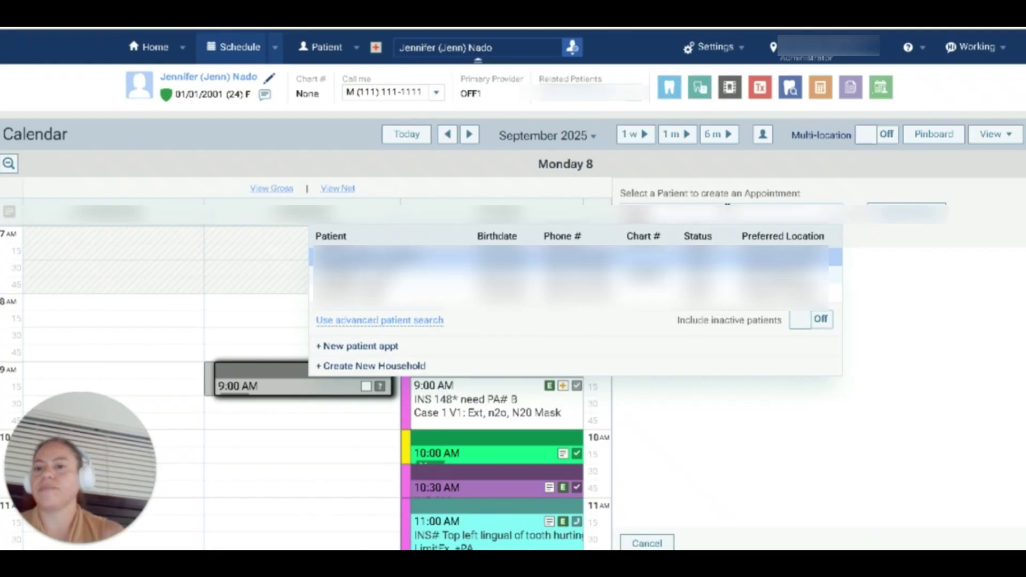
pyautogui.click(386, 355)
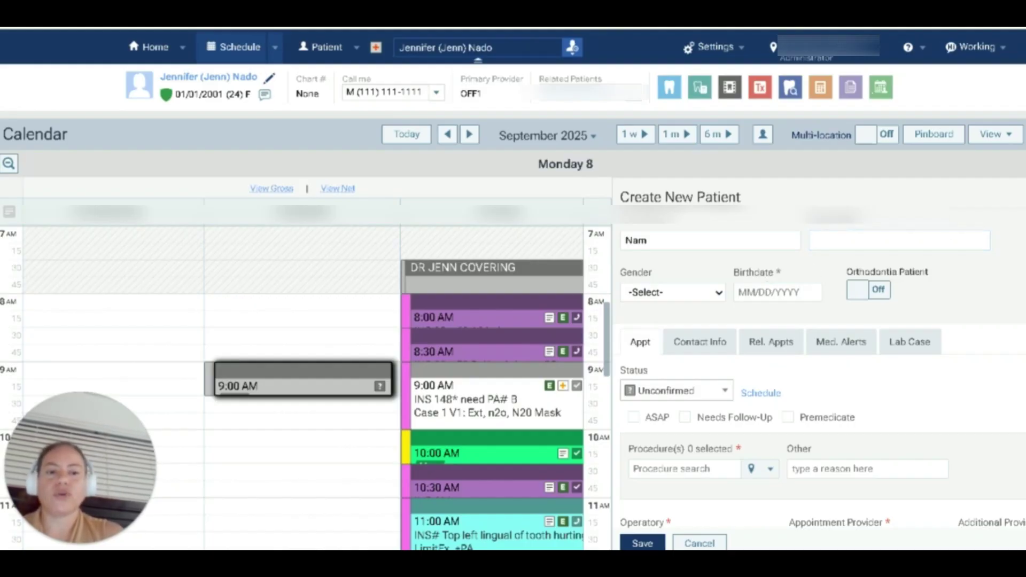
pyautogui.moveTo(646, 417); pyautogui.dragTo(855, 417)
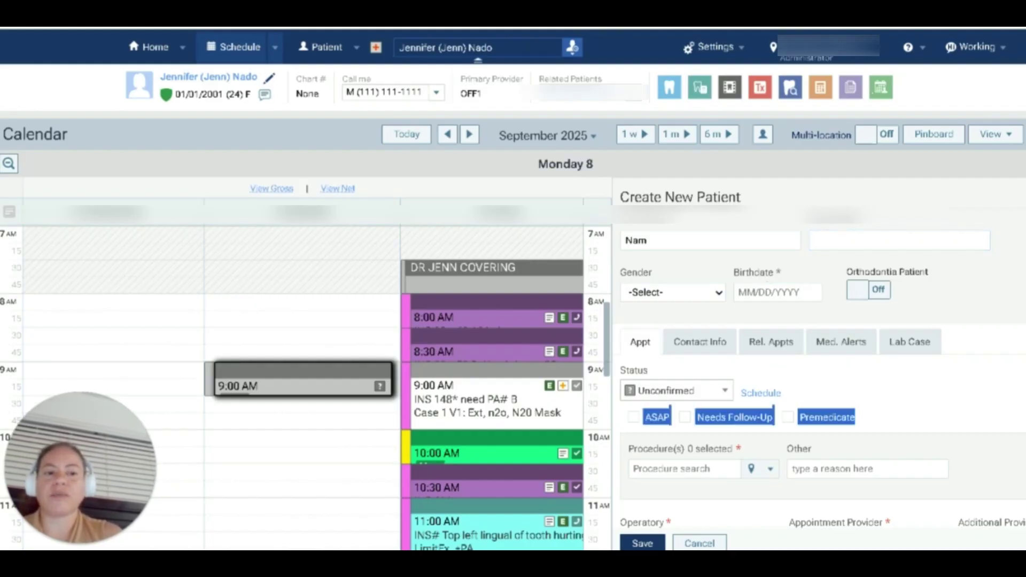
# Step: Try procedure searches for "pr", "11" and "D111" in the new patient appointment, clearing each one
pyautogui.scroll(-2, 695, 385)
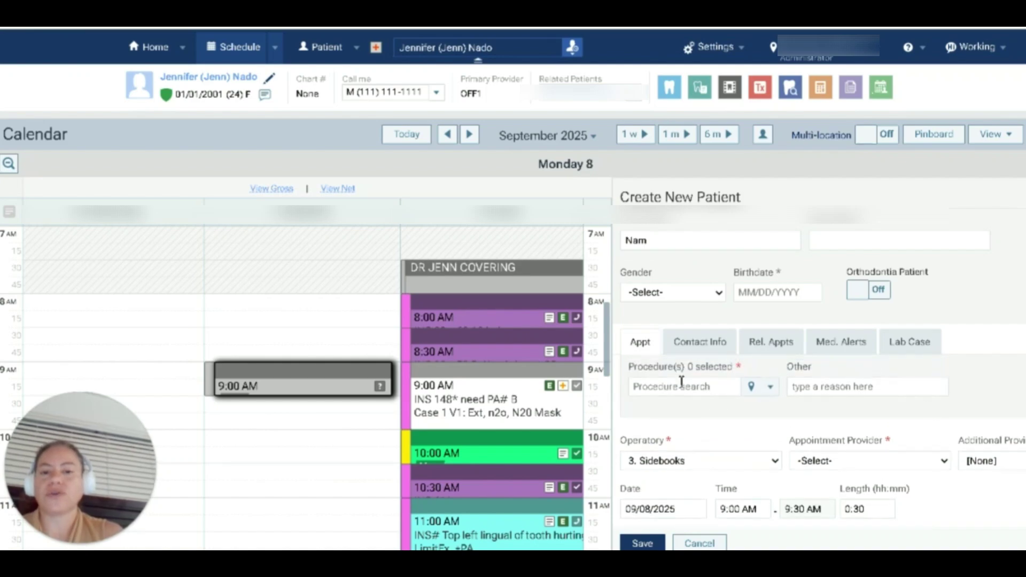
pyautogui.click(688, 394)
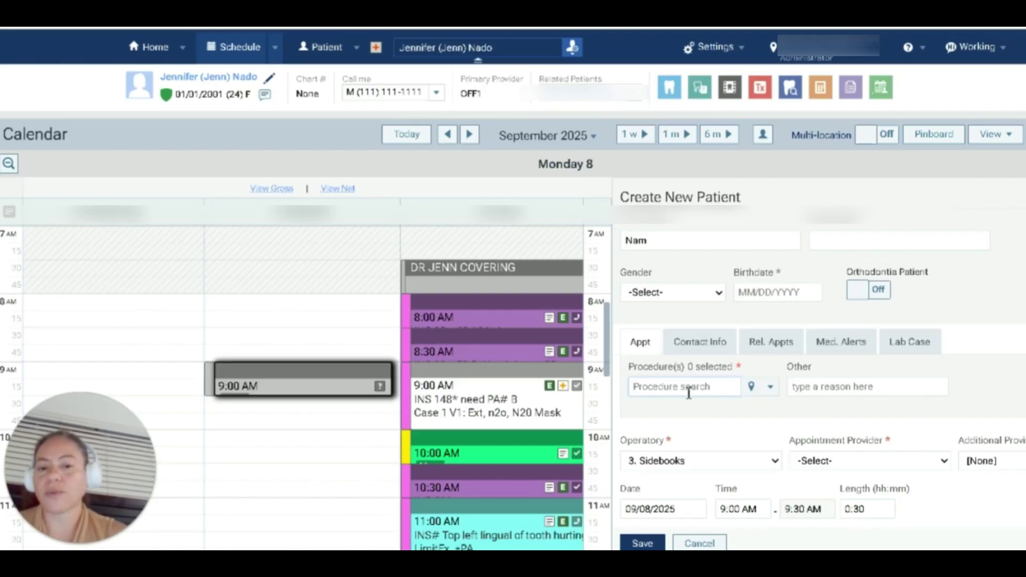
pyautogui.write('pr')
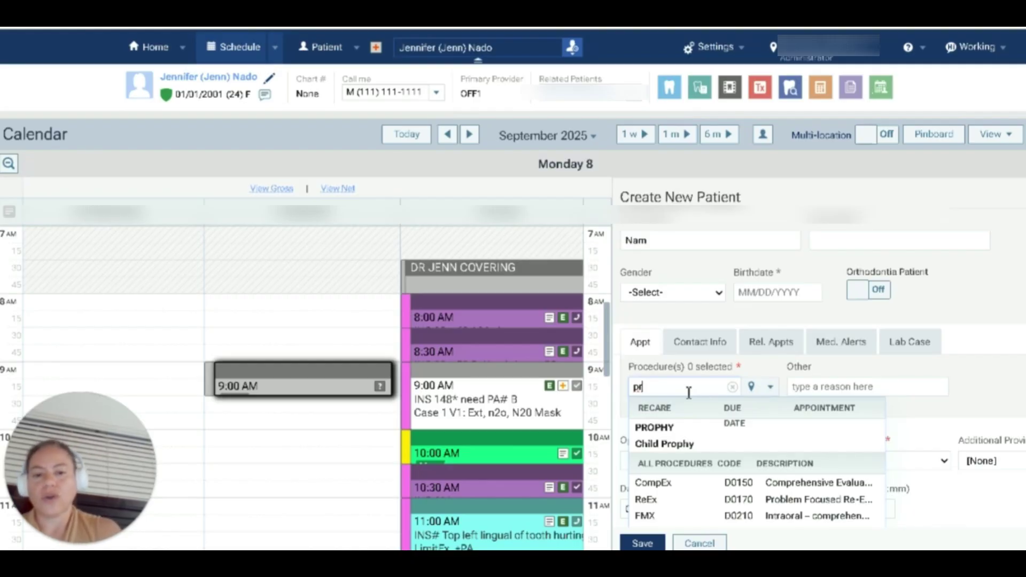
pyautogui.press('BackSpace')
pyautogui.press('BackSpace')
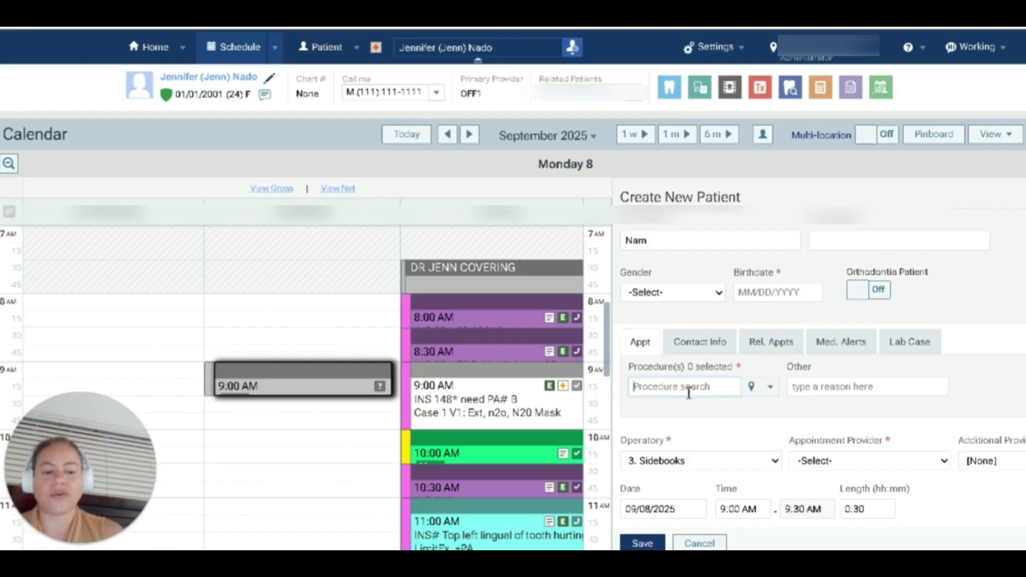
pyautogui.write('11')
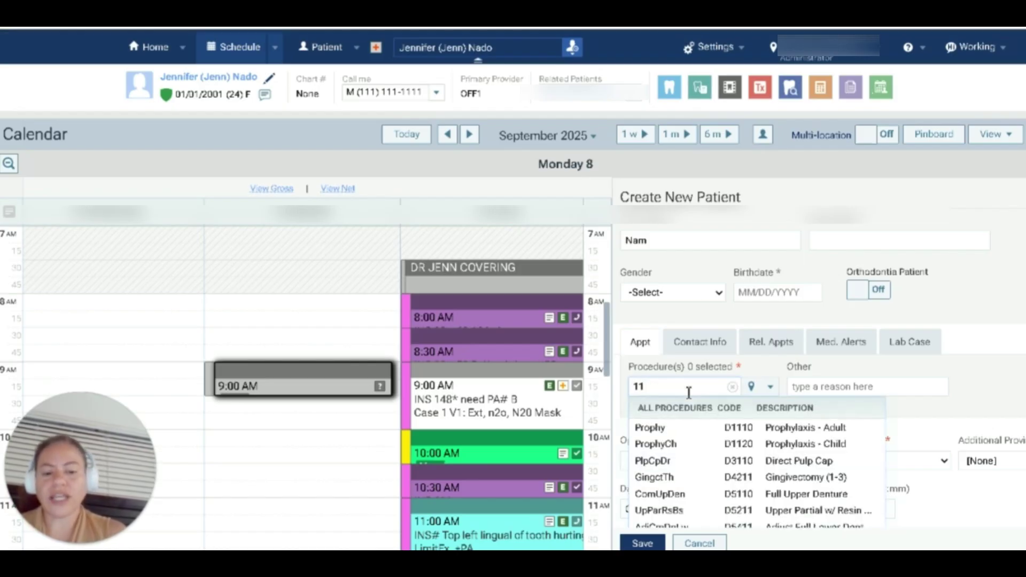
pyautogui.press('BackSpace')
pyautogui.press('BackSpace')
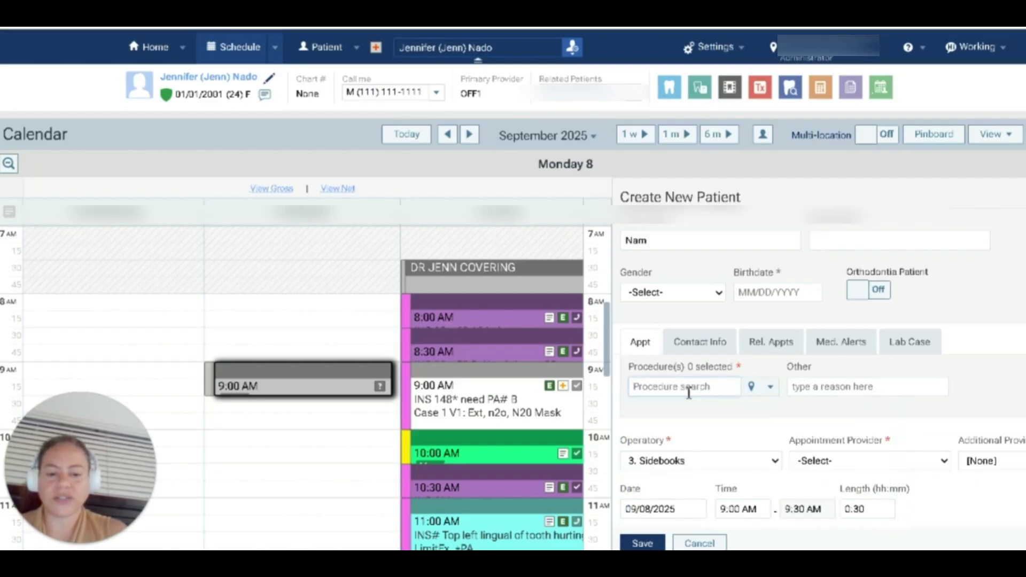
pyautogui.write('D111')
pyautogui.press('BackSpace')
pyautogui.press('BackSpace')
pyautogui.press('BackSpace')
pyautogui.press('BackSpace')
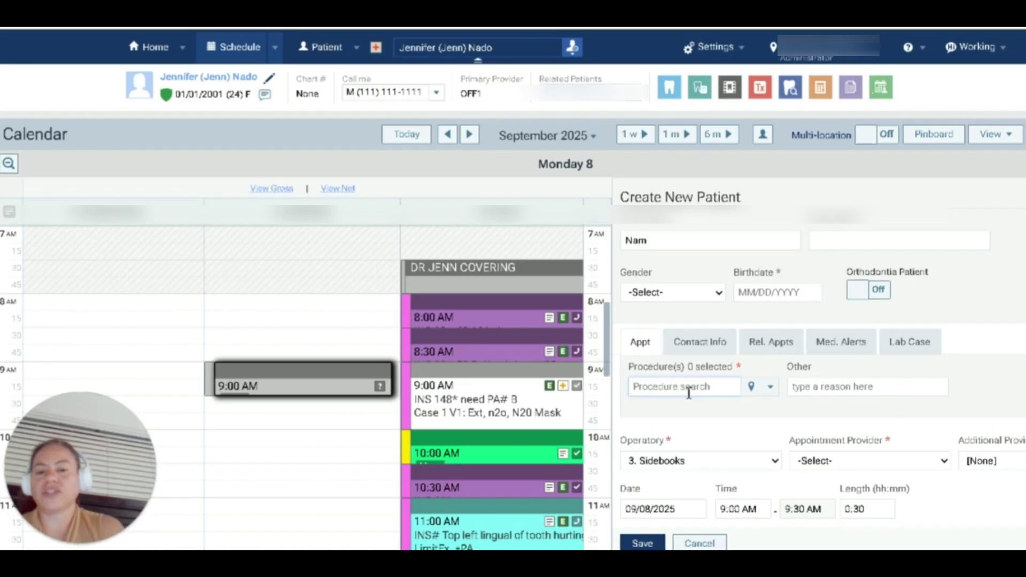
# Step: Search the procedures for "pro" and add the PROPHY recare procedure to the new patient appointment
pyautogui.write('pro')
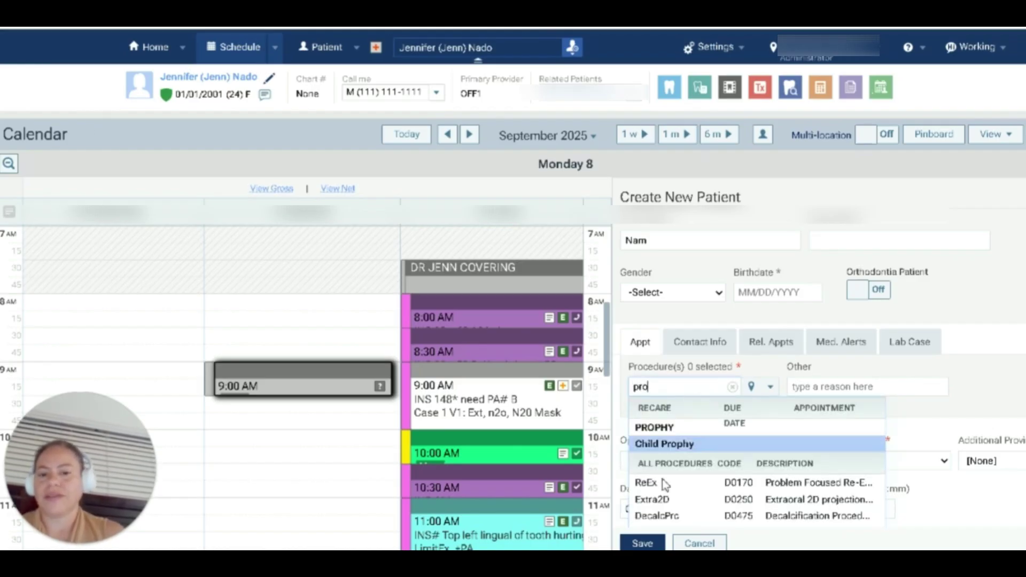
pyautogui.click(690, 430)
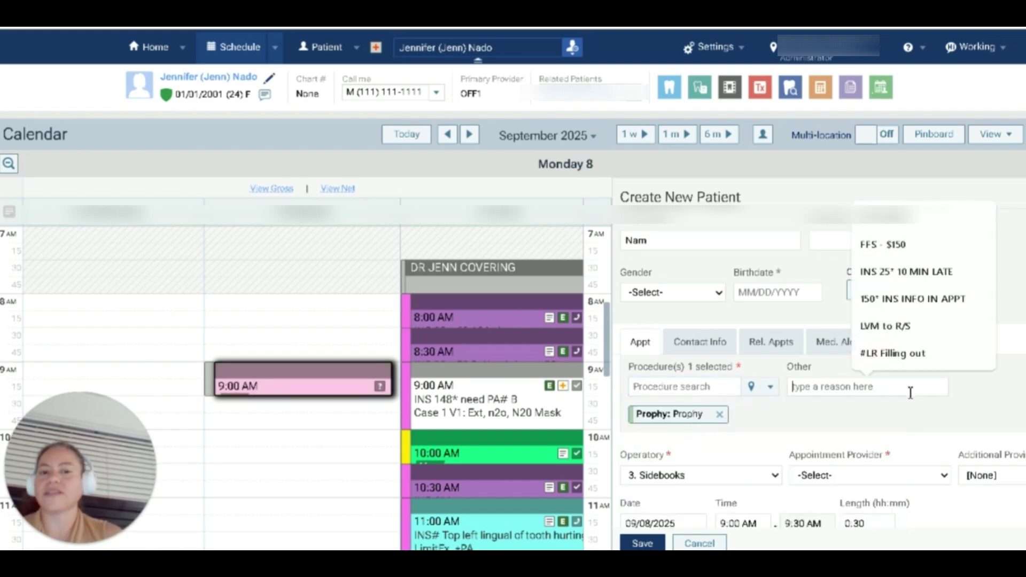
# Step: Examine the suggested reasons for the Other field and the remaining appointment options of the new patient appointment
pyautogui.click(908, 383)
pyautogui.click(994, 385)
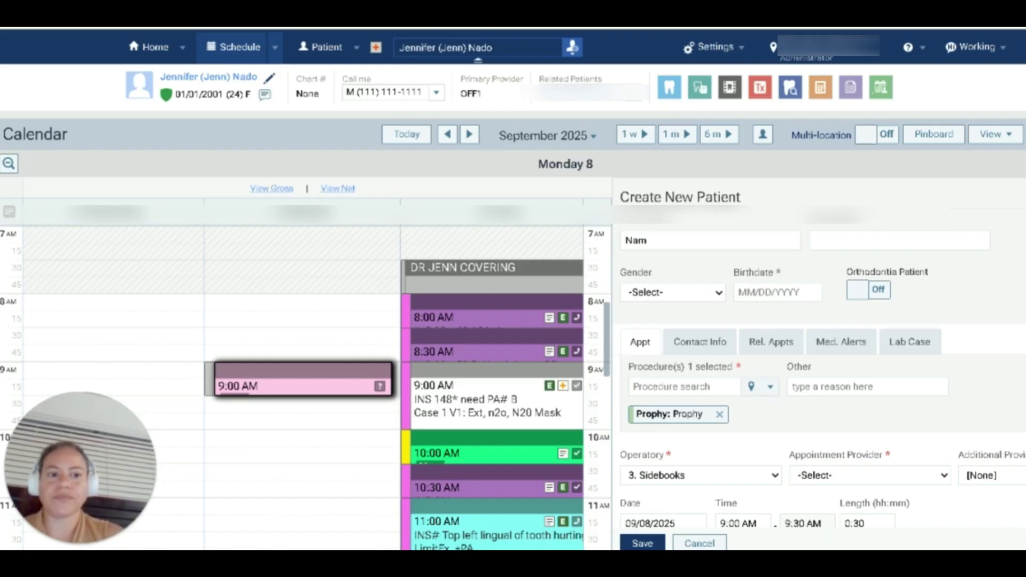
pyautogui.scroll(-1, 823, 443)
pyautogui.scroll(-3, 822, 444)
pyautogui.scroll(5, 822, 444)
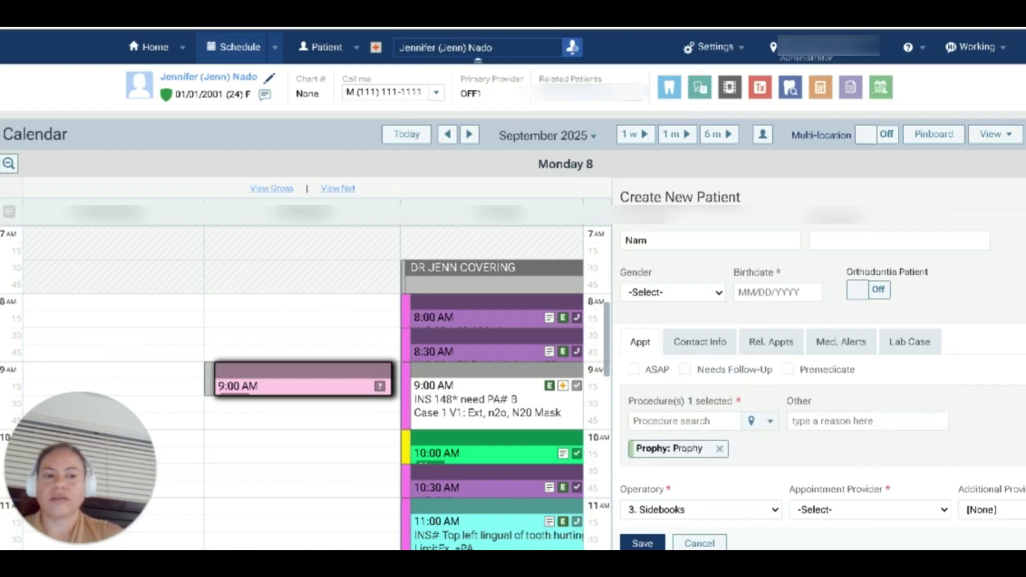
# Step: Examine the new patient's contact information fields, from the address and email to the preferred contact method and primary contact
pyautogui.click(719, 350)
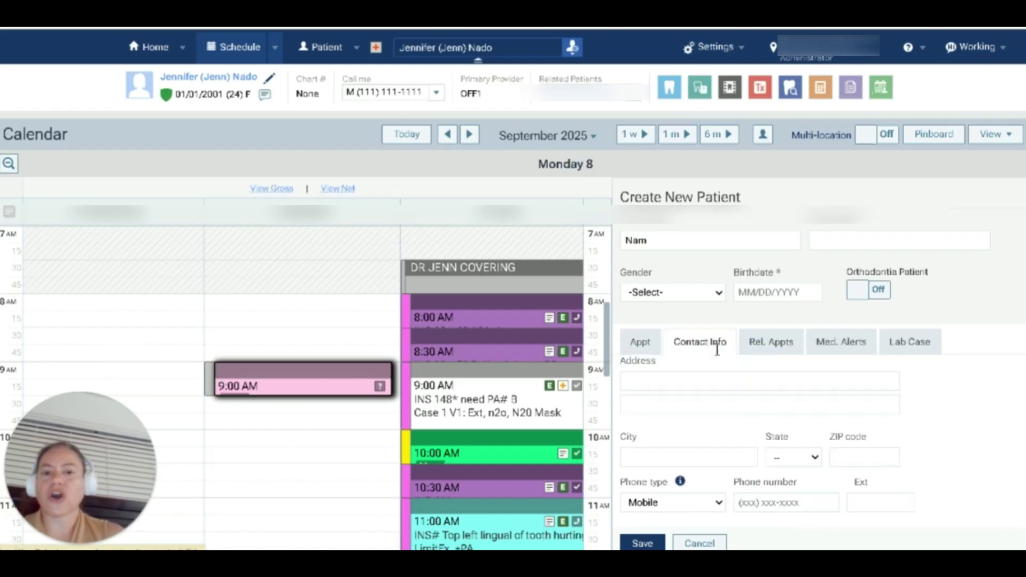
pyautogui.click(656, 384)
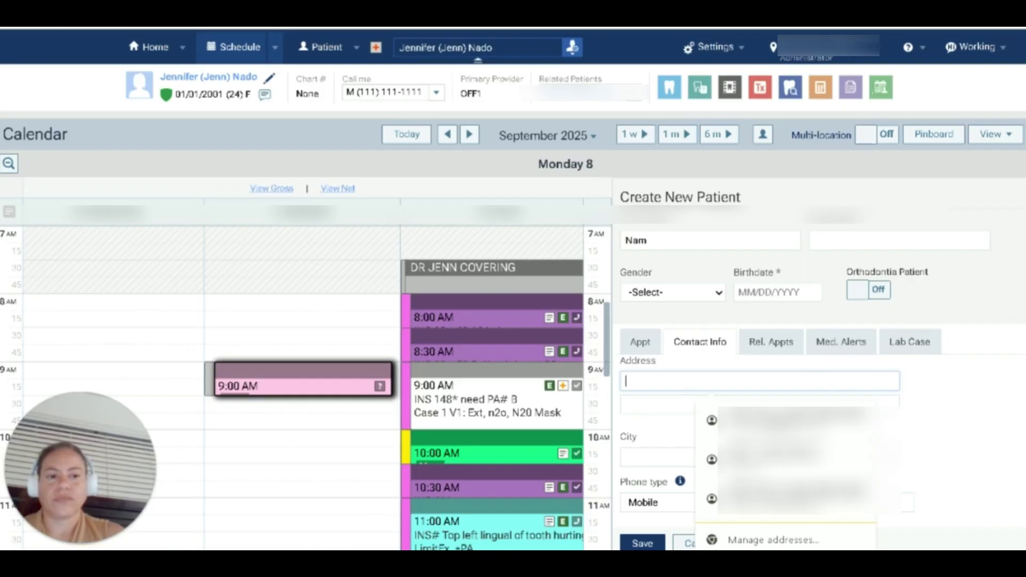
pyautogui.scroll(-5, 759, 438)
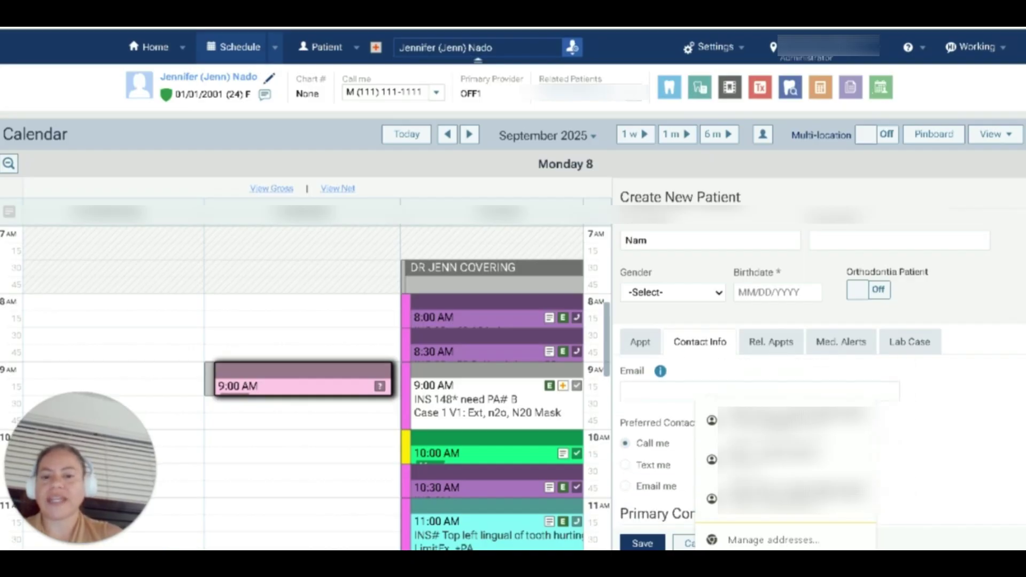
pyautogui.scroll(1, 748, 428)
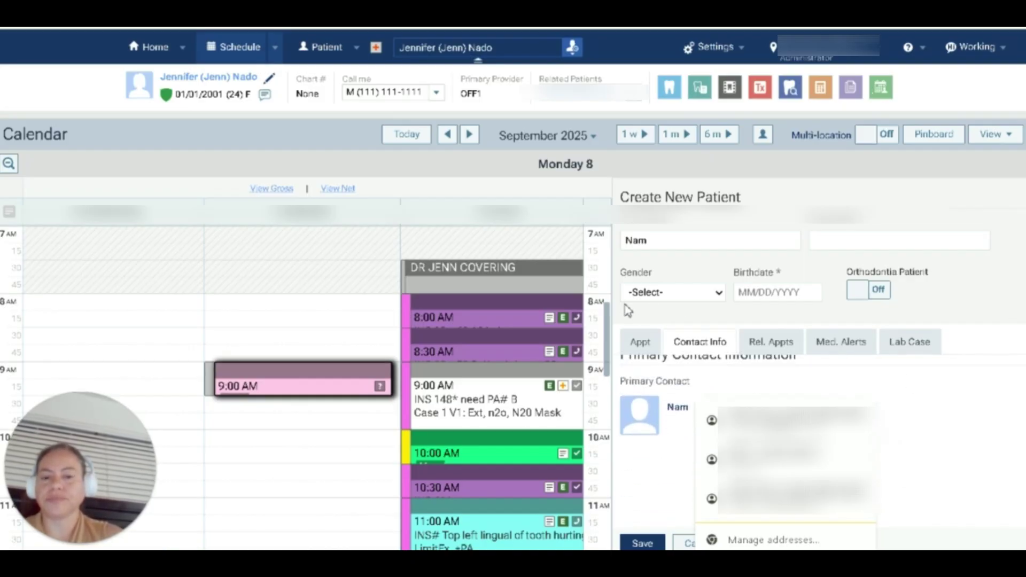
# Step: Enter the appointment note "~ Sep 6, 2025 ~ Name INs Sub Name Sub DOB PT ID# Phone#" and discard the new patient appointment
pyautogui.click(642, 338)
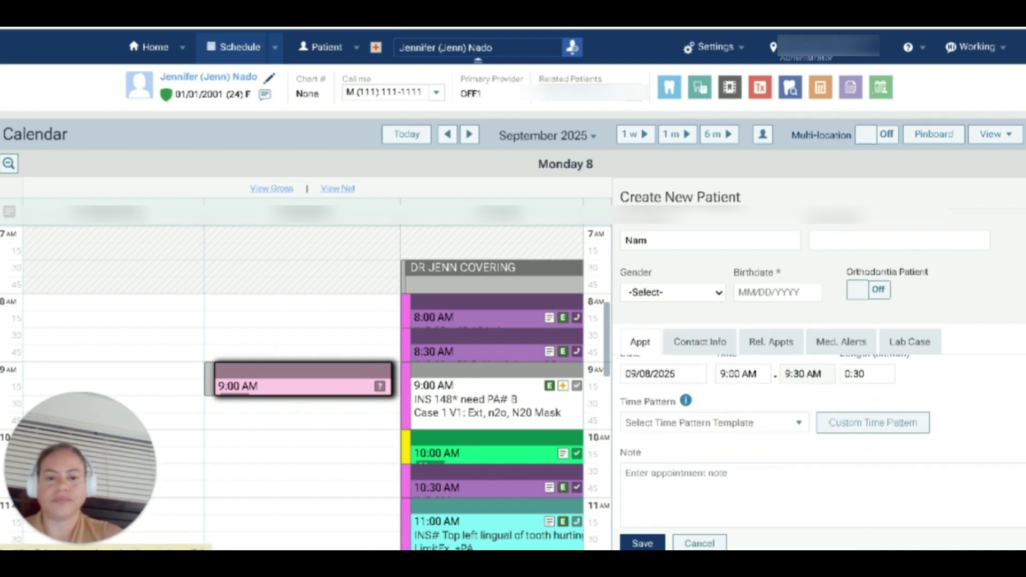
pyautogui.click(787, 476)
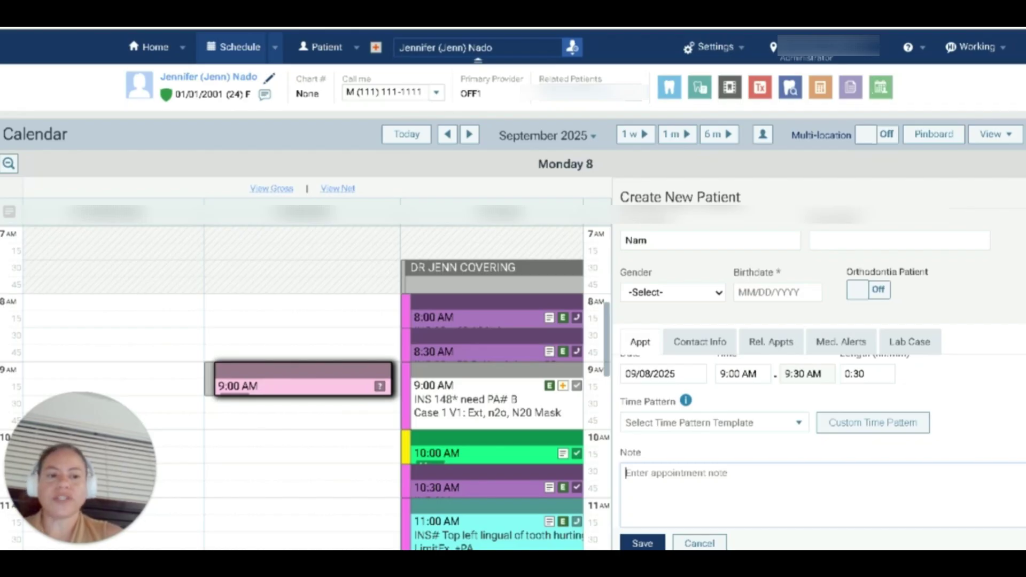
pyautogui.write('~ Sep 6, 2025 ~')
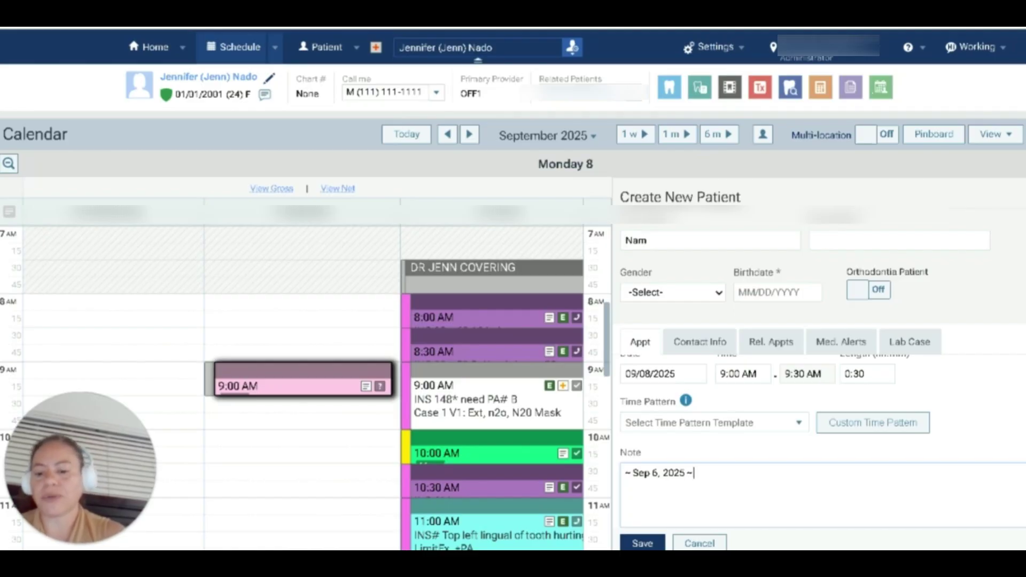
pyautogui.write('Name')
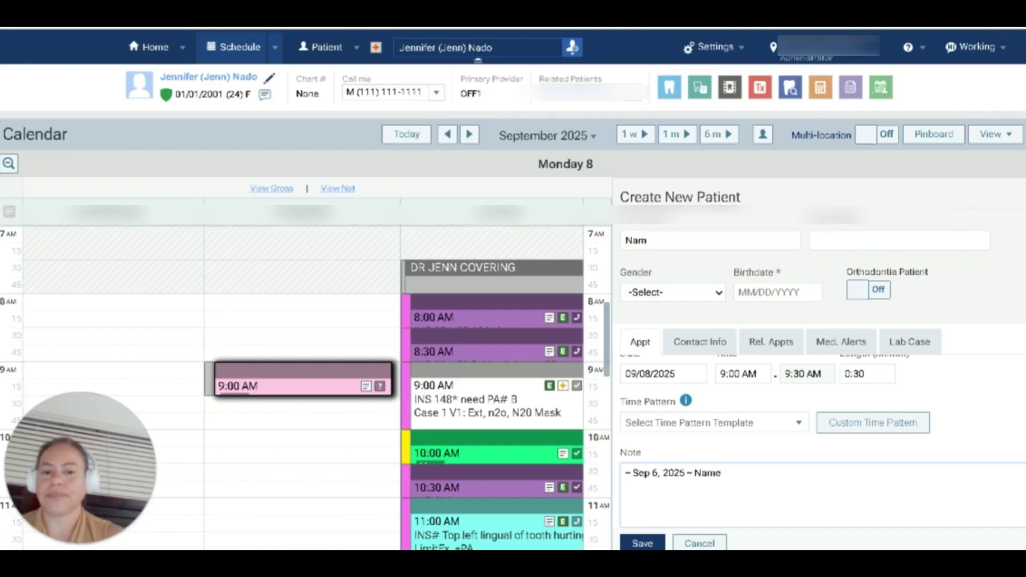
pyautogui.write(' INs')
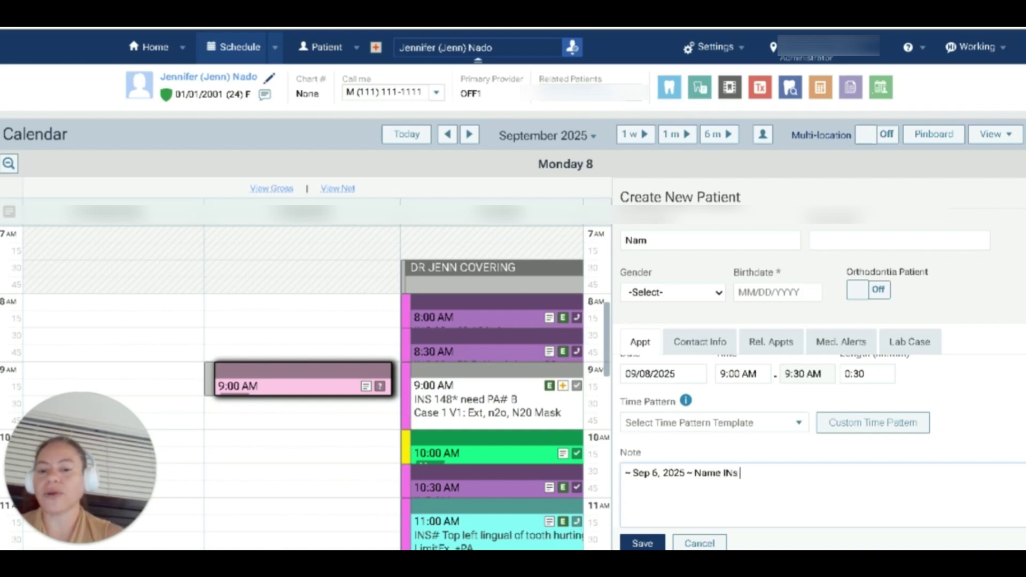
pyautogui.write(' Sub')
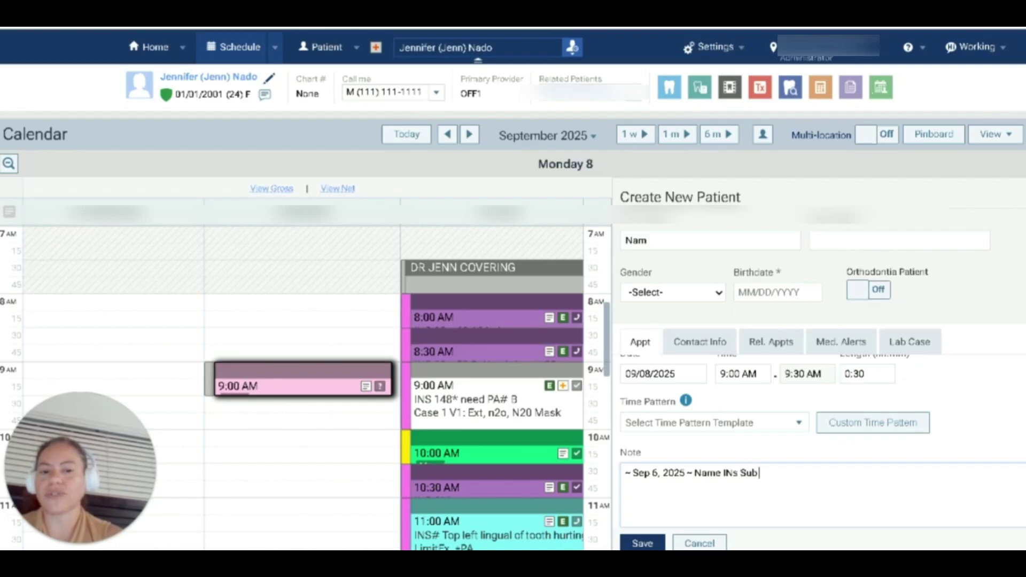
pyautogui.write(' Name')
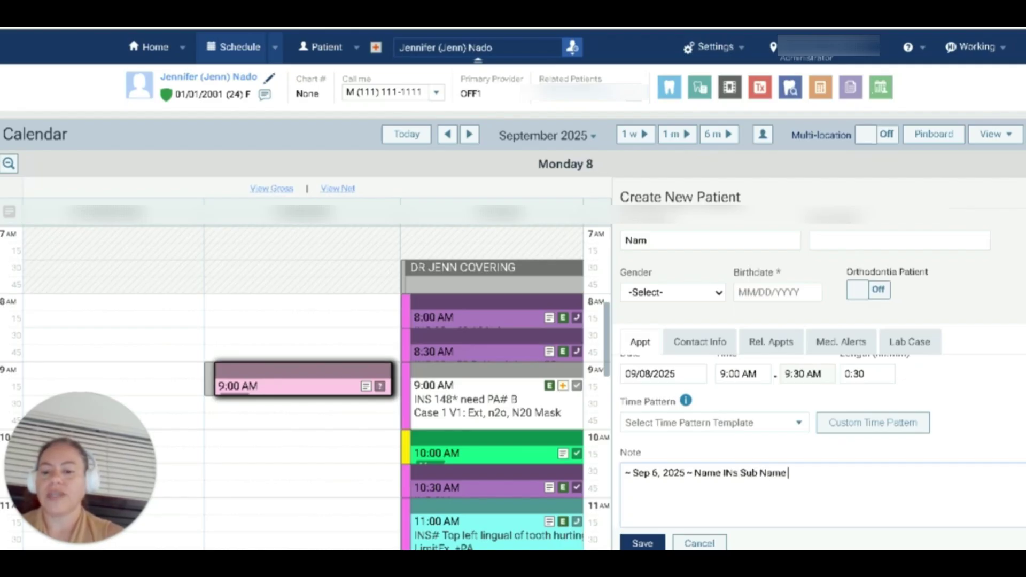
pyautogui.write(' Sub D')
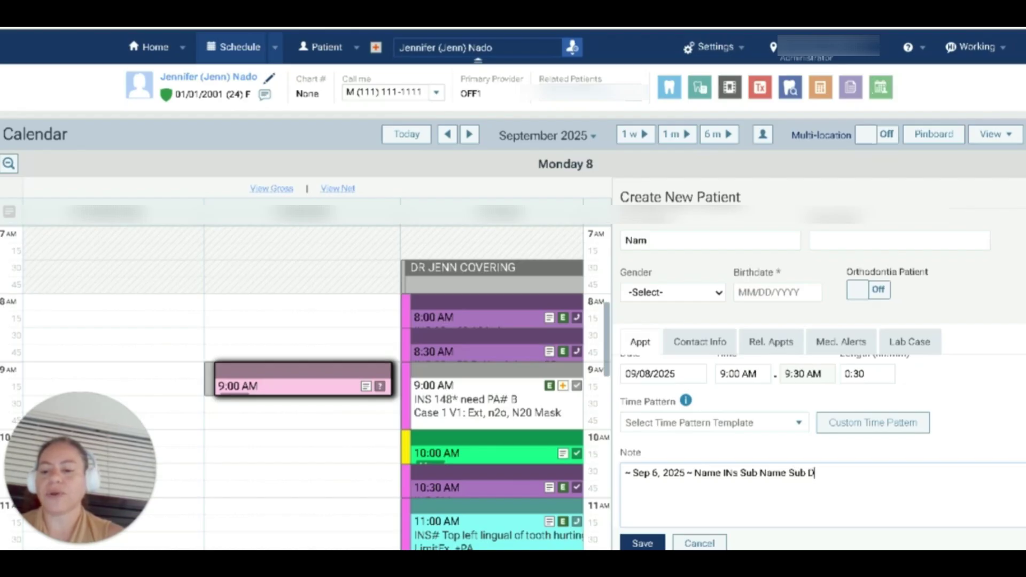
pyautogui.write('OB')
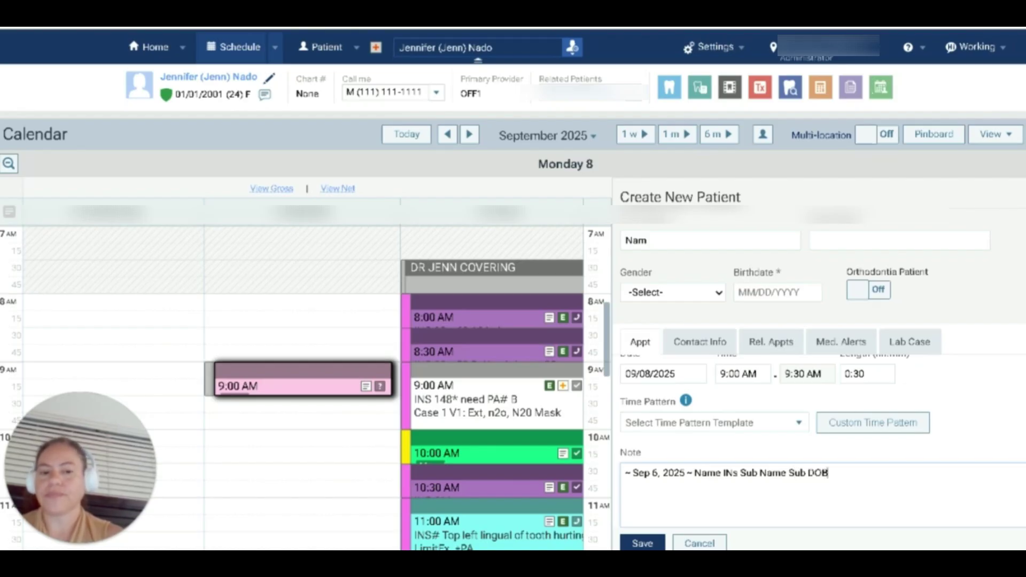
pyautogui.write(' PT ID#')
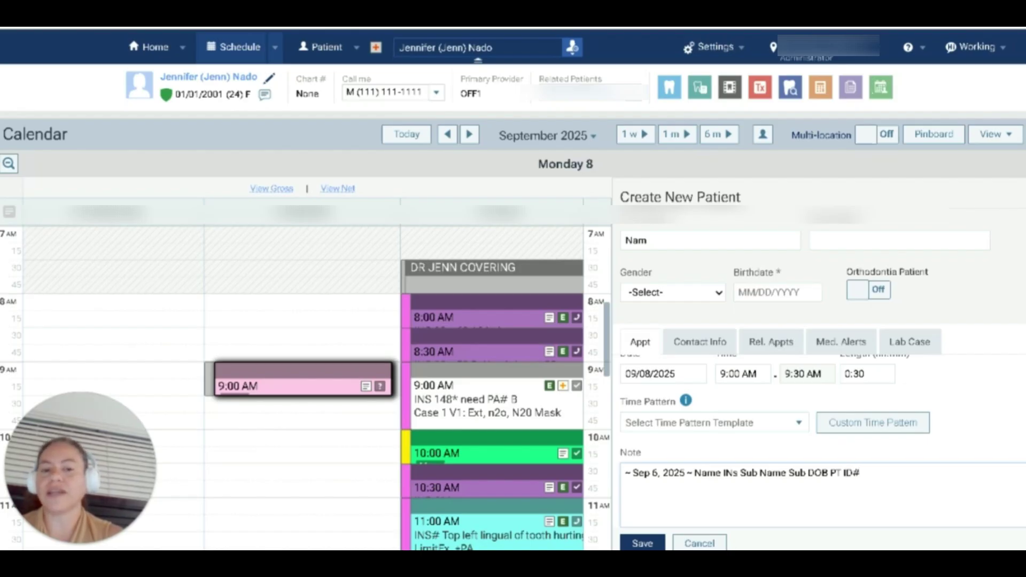
pyautogui.write(' Phone')
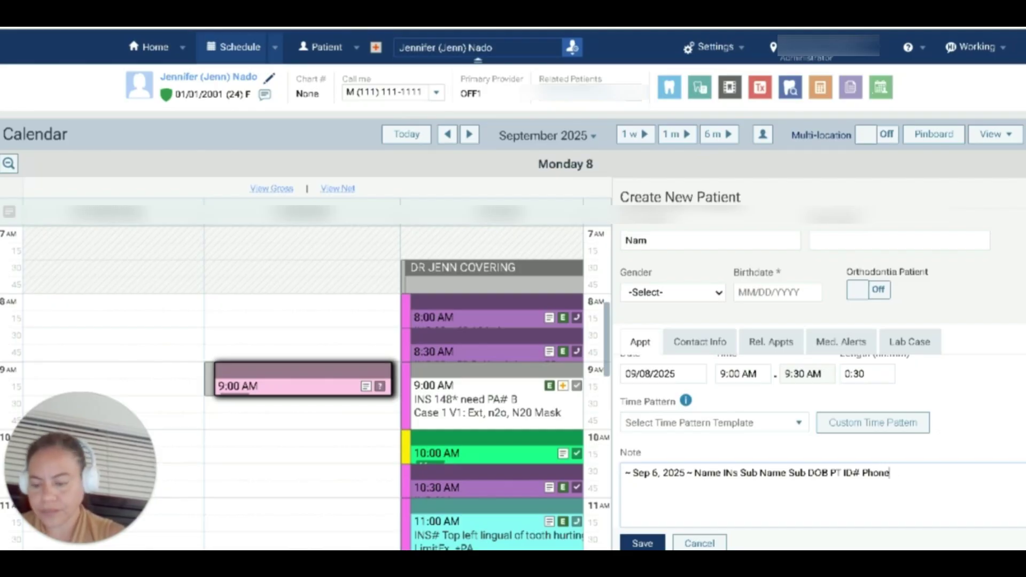
pyautogui.write('#')
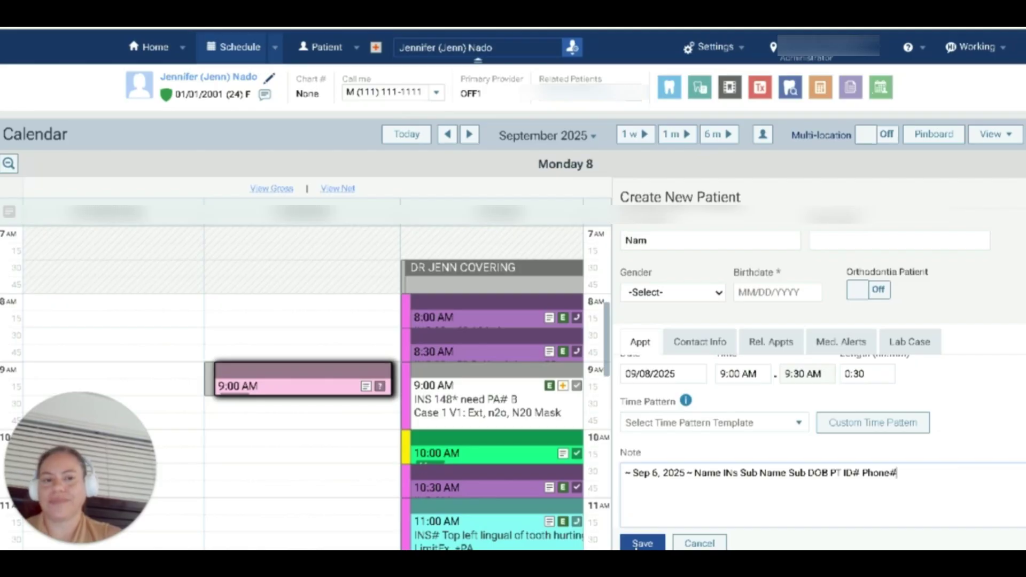
pyautogui.click(697, 544)
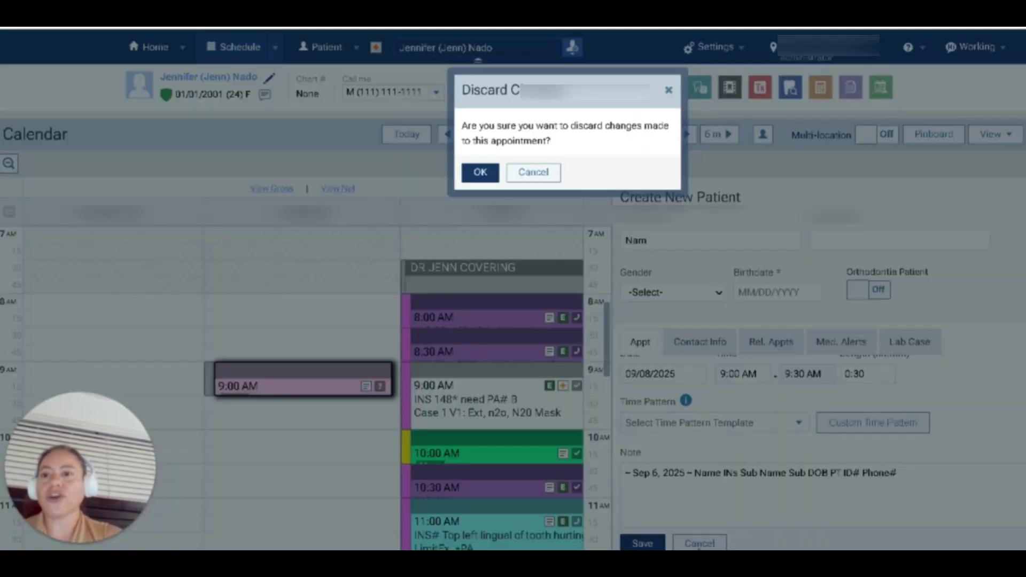
pyautogui.click(479, 171)
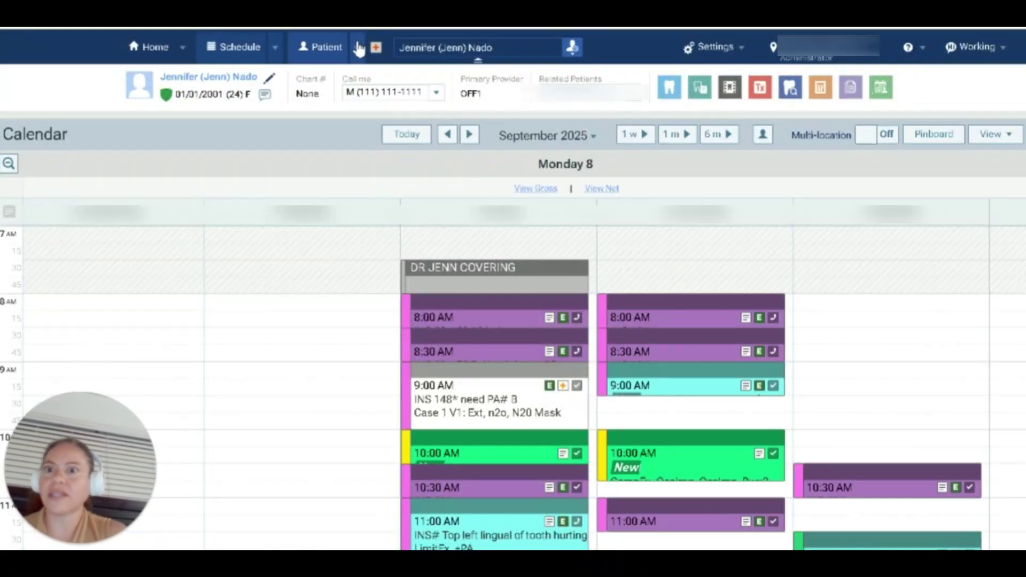
# Step: Open the current patient's insurance information and start adding a plan
pyautogui.moveTo(360, 62)
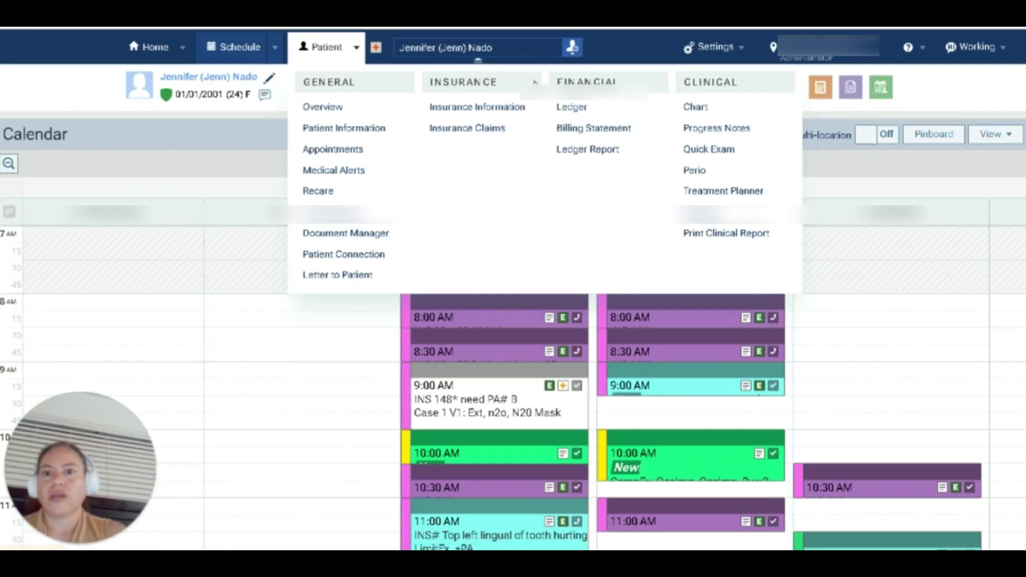
pyautogui.click(350, 53)
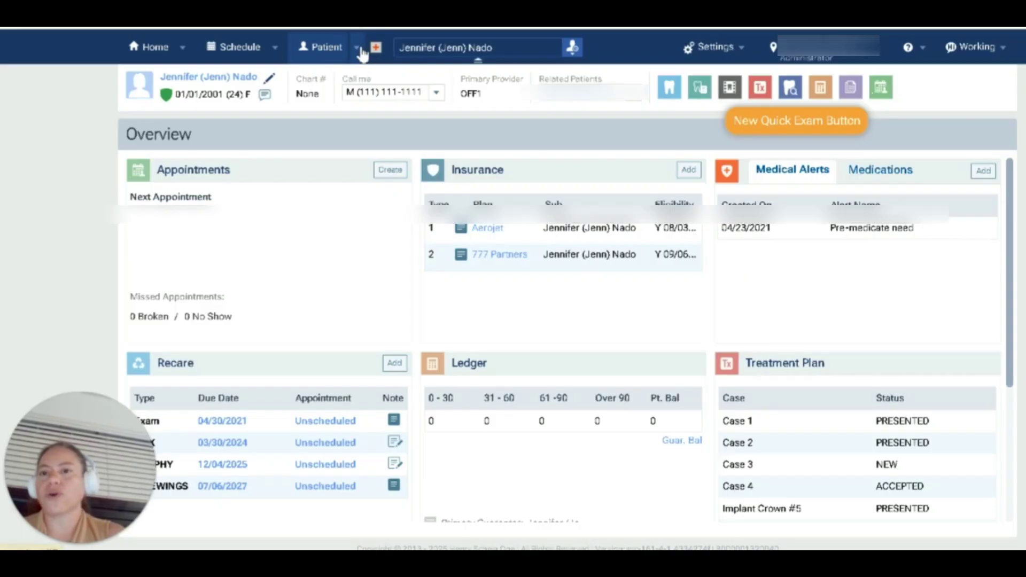
pyautogui.click(357, 48)
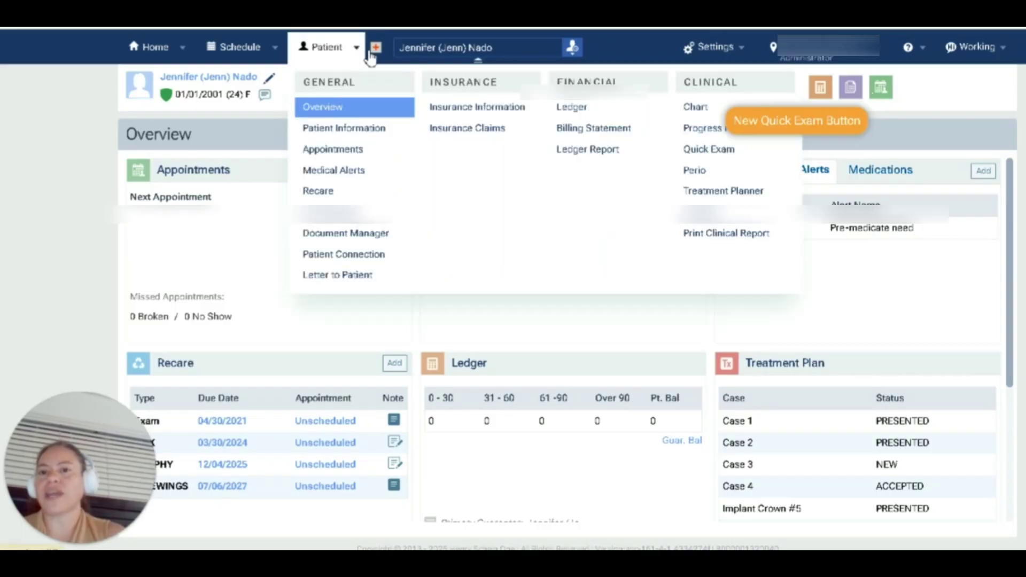
pyautogui.click(455, 117)
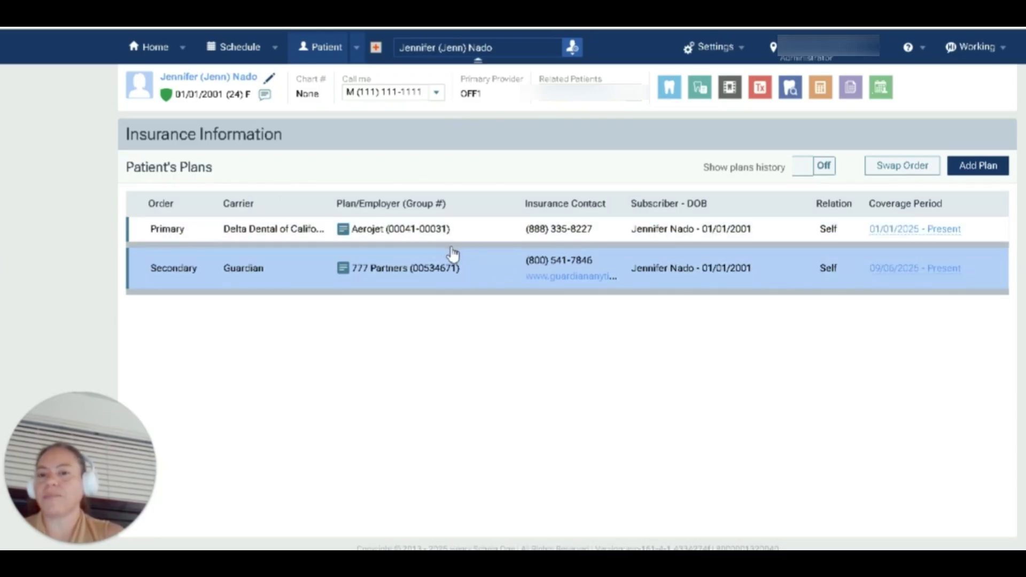
pyautogui.click(968, 169)
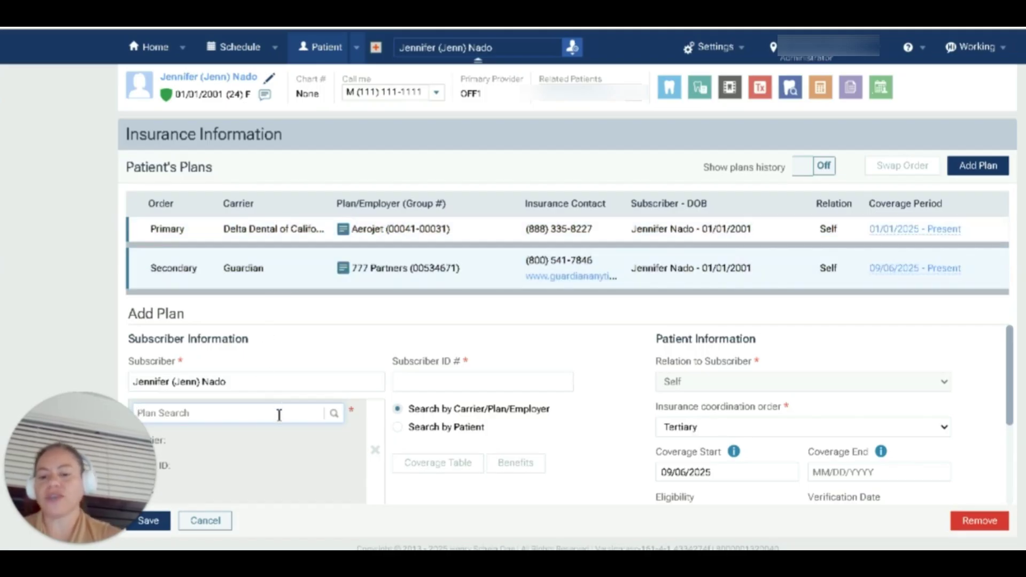
# Step: Try plan searches for "Metlife" and "075", clearing each one
pyautogui.write('Metlife')
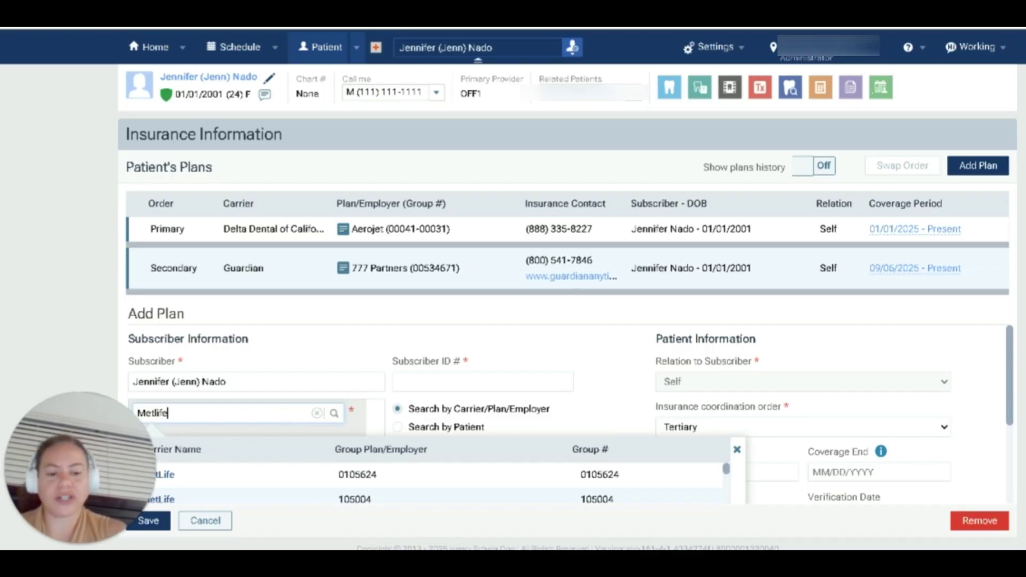
pyautogui.press('BackSpace')
pyautogui.press('BackSpace')
pyautogui.press('BackSpace')
pyautogui.press('BackSpace')
pyautogui.press('BackSpace')
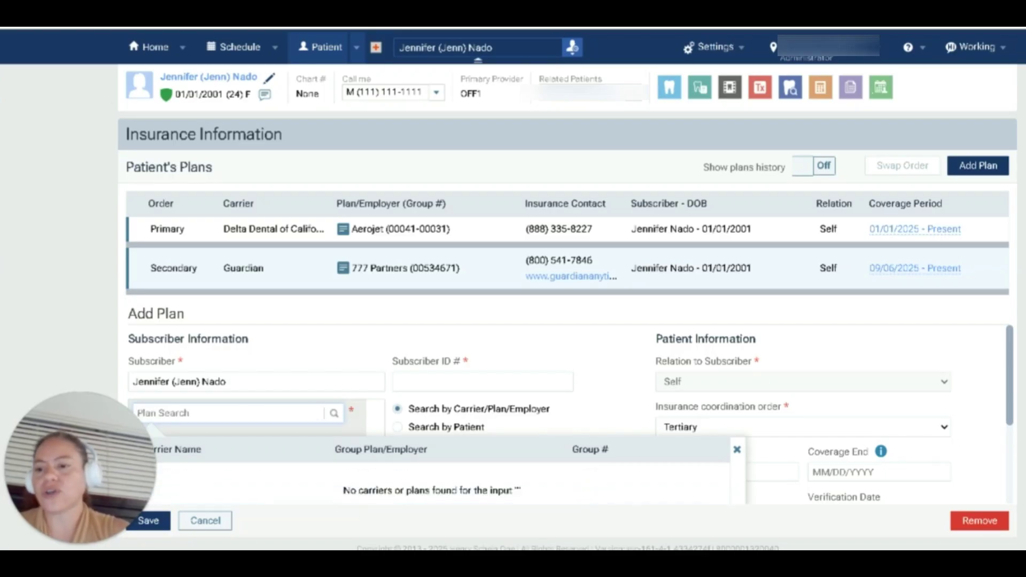
pyautogui.write('075')
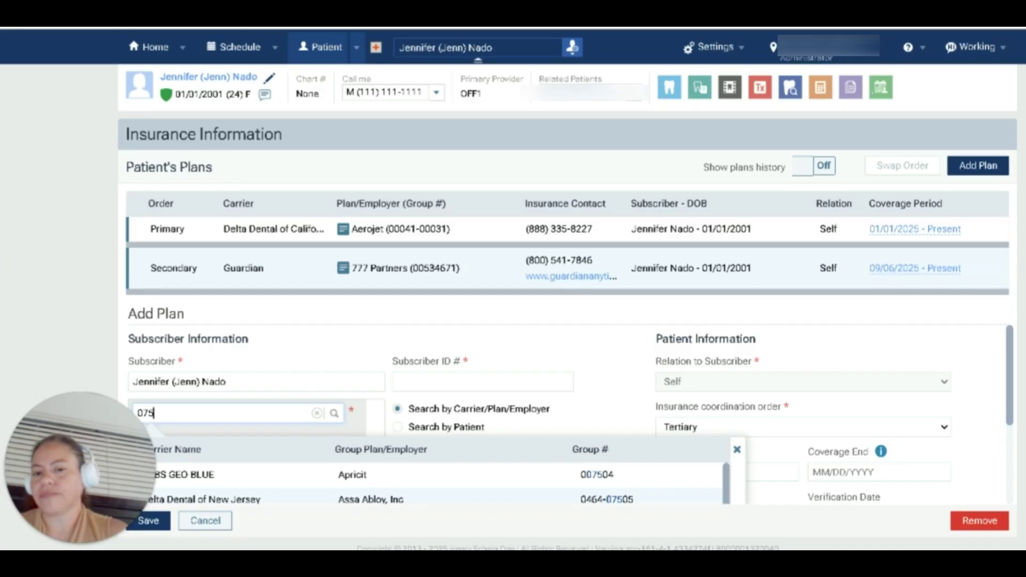
pyautogui.press('BackSpace')
pyautogui.press('BackSpace')
pyautogui.press('BackSpace')
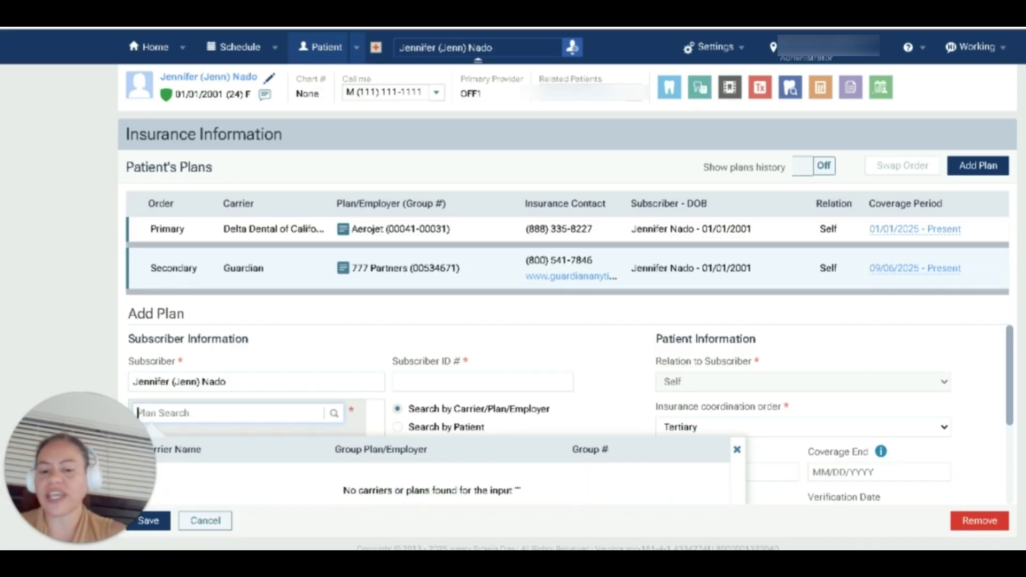
# Step: Search the plans for "7777" and choose the United Concordia (Fee for service) FEDVIP plan with group number 777777011
pyautogui.write('7777')
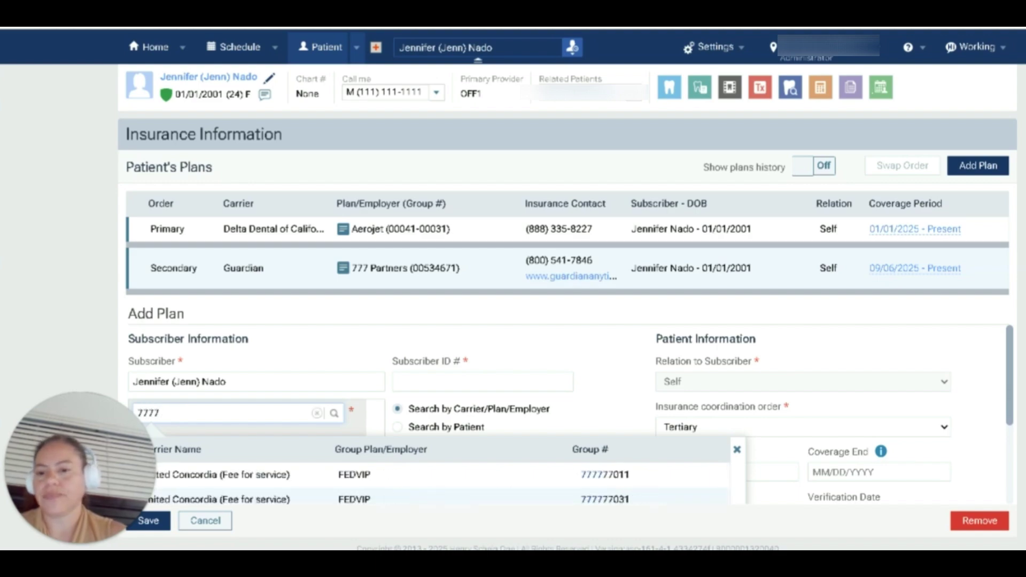
pyautogui.scroll(-2, 572, 414)
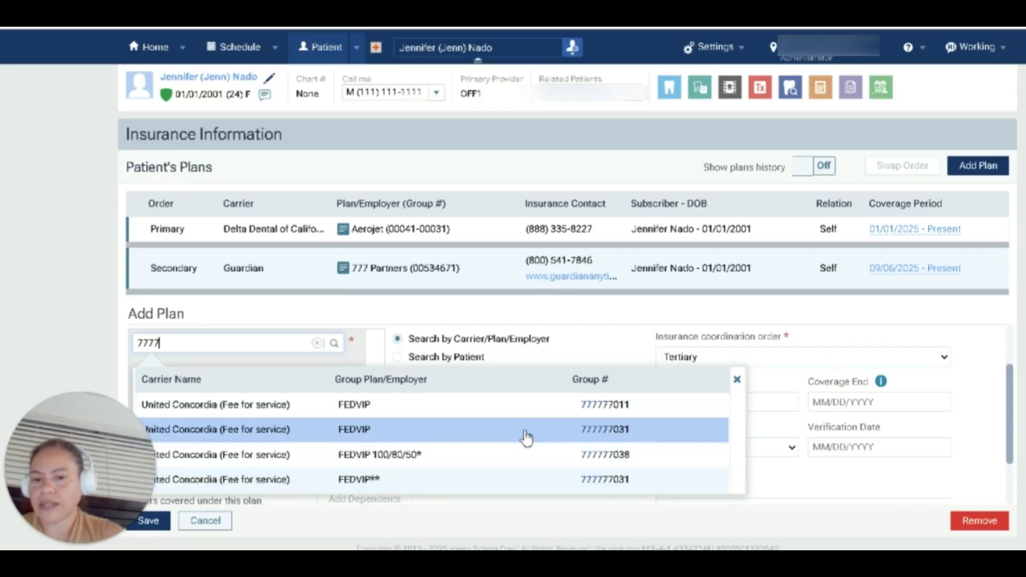
pyautogui.click(588, 409)
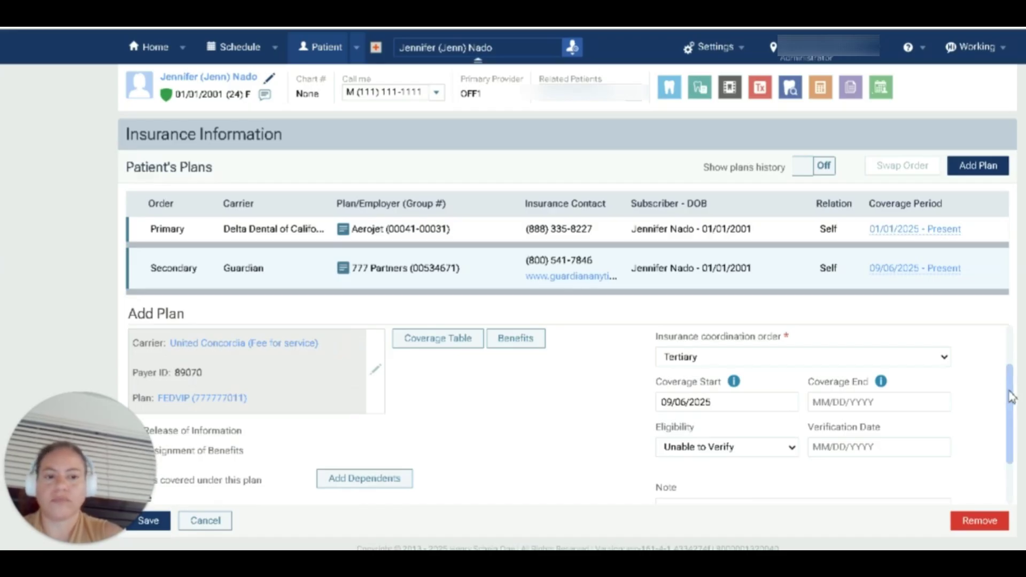
# Step: Fill in the new plan's subscriber ID with the first suggested entry
pyautogui.scroll(1, 1010, 389)
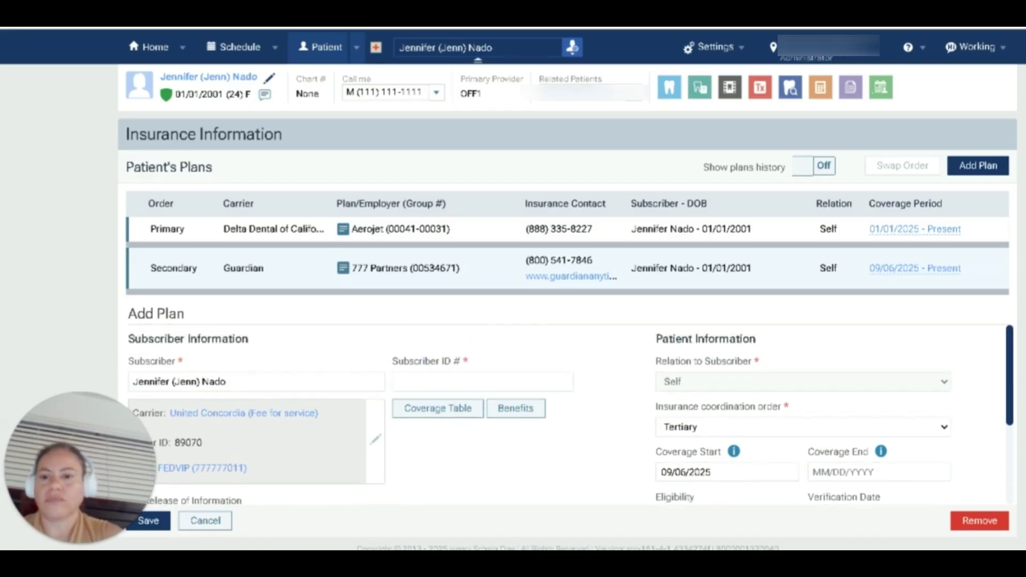
pyautogui.click(501, 384)
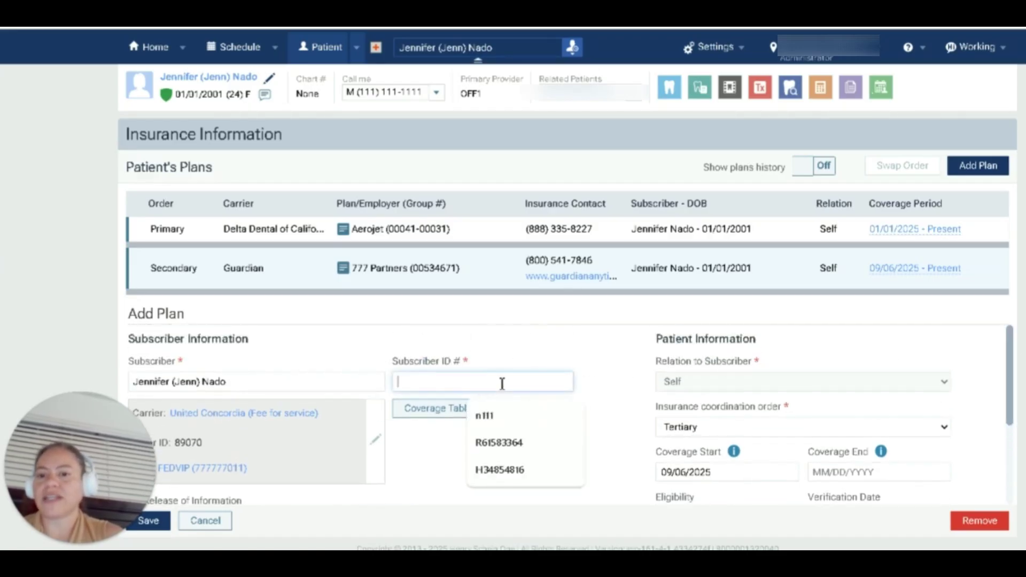
pyautogui.click(485, 415)
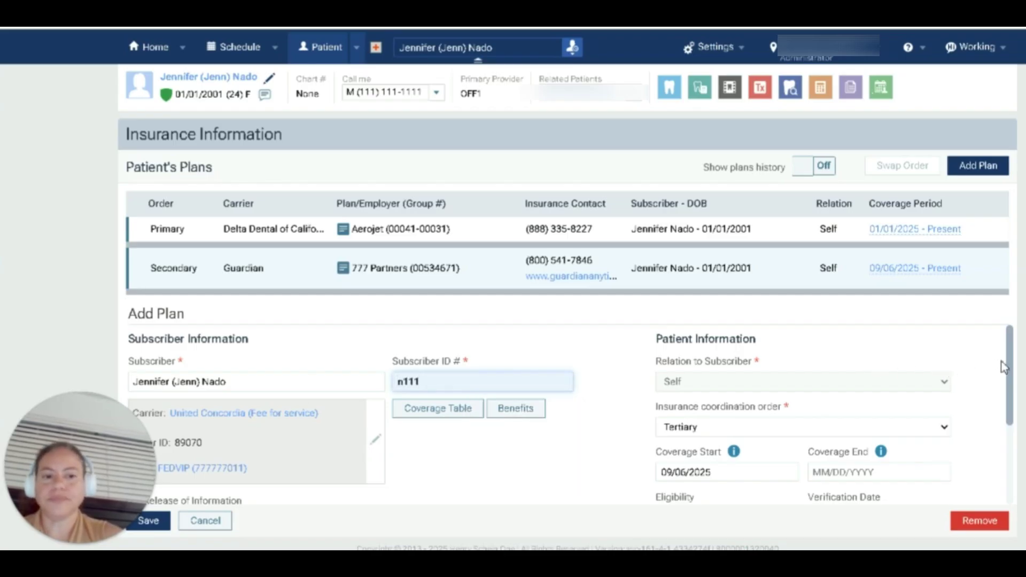
# Step: Set the new plan's eligibility to Eligible, look at its verification date, and discard the plan without saving
pyautogui.moveTo(1015, 375); pyautogui.dragTo(1015, 428)
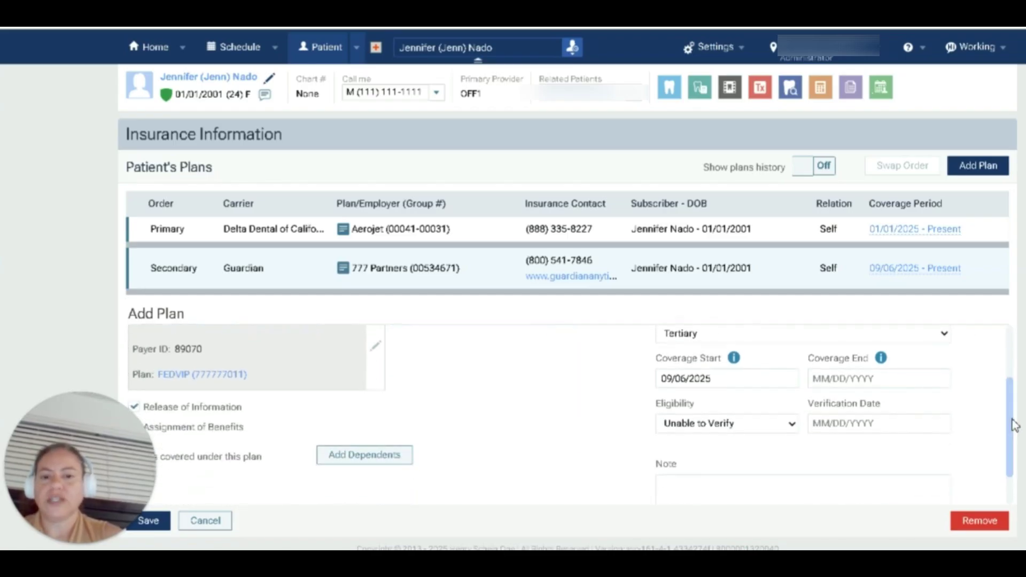
pyautogui.click(746, 375)
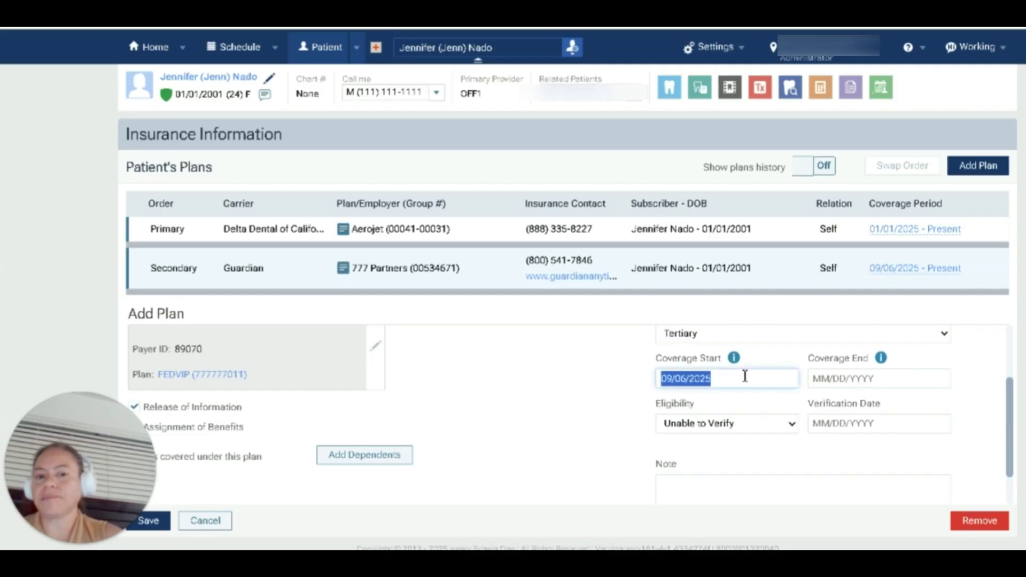
pyautogui.click(734, 430)
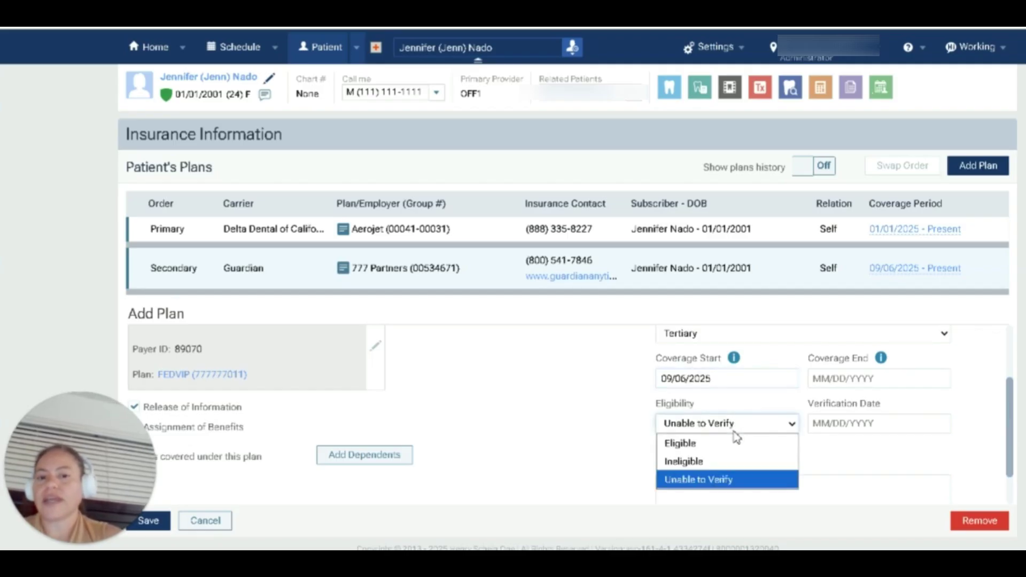
pyautogui.click(703, 448)
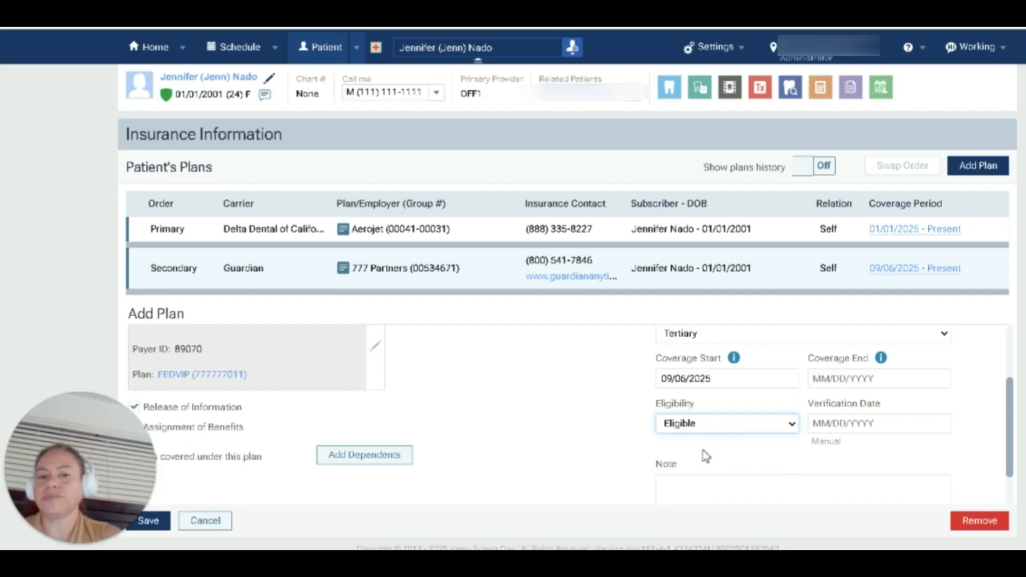
pyautogui.click(856, 425)
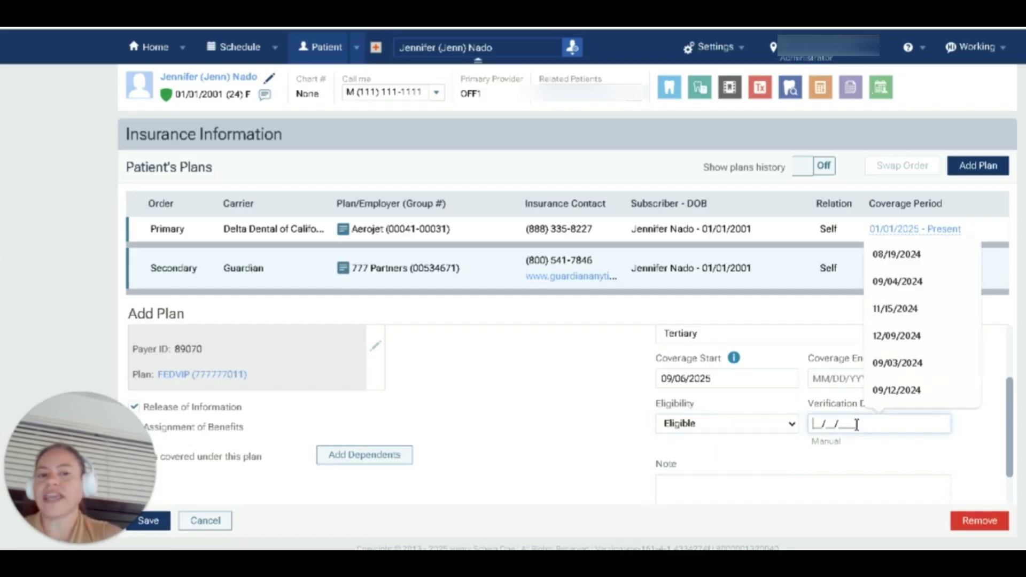
pyautogui.click(551, 458)
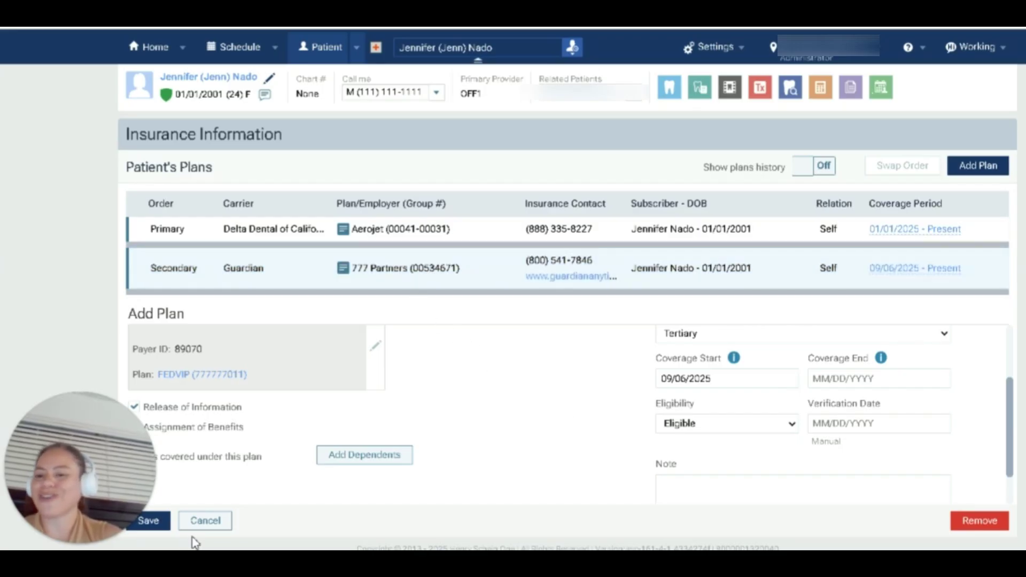
pyautogui.click(204, 522)
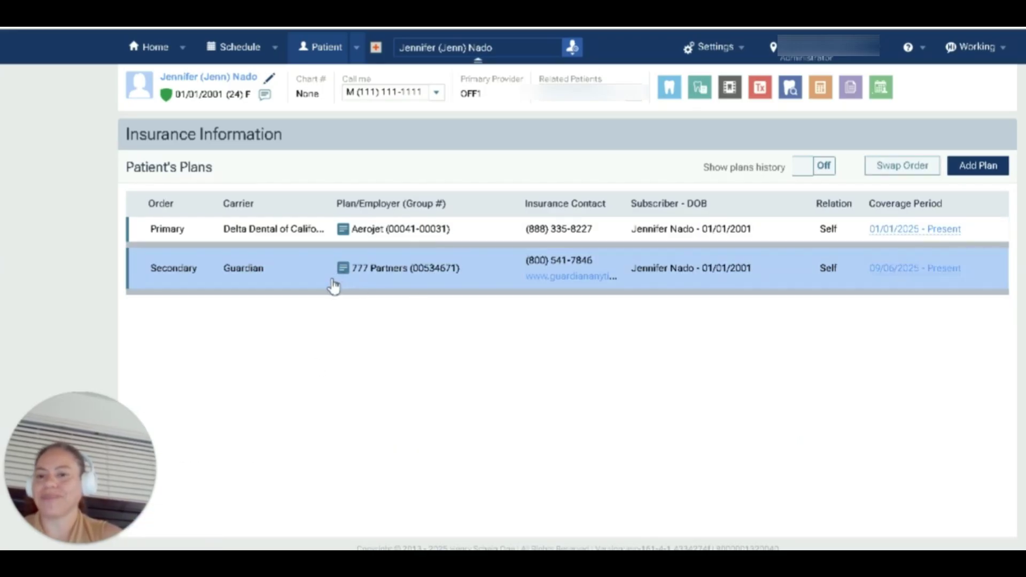
# Step: Open the patient's clinical chart, select tooth 18, and start adding a procedure to it
pyautogui.click(358, 53)
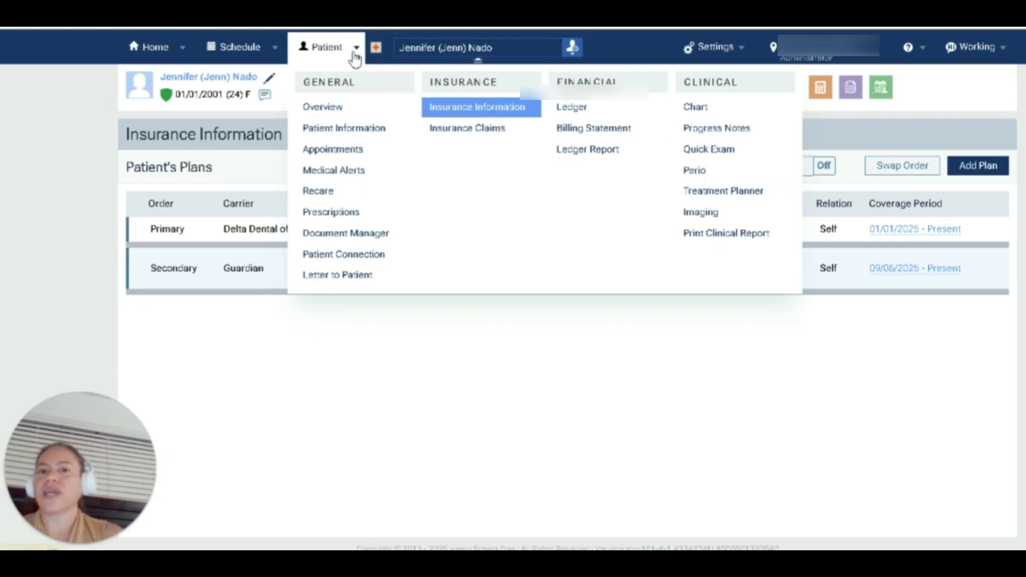
pyautogui.click(700, 113)
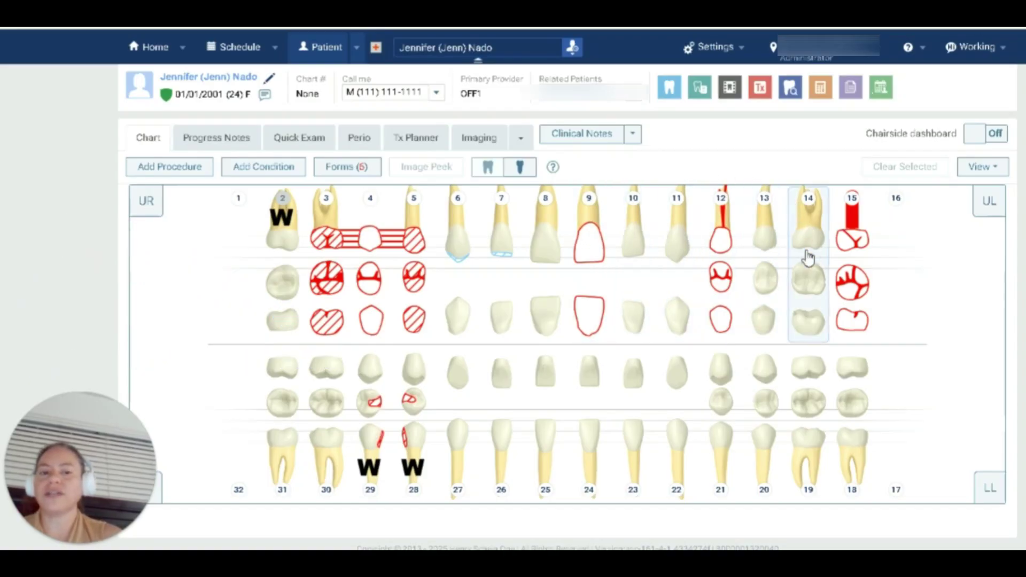
pyautogui.click(845, 421)
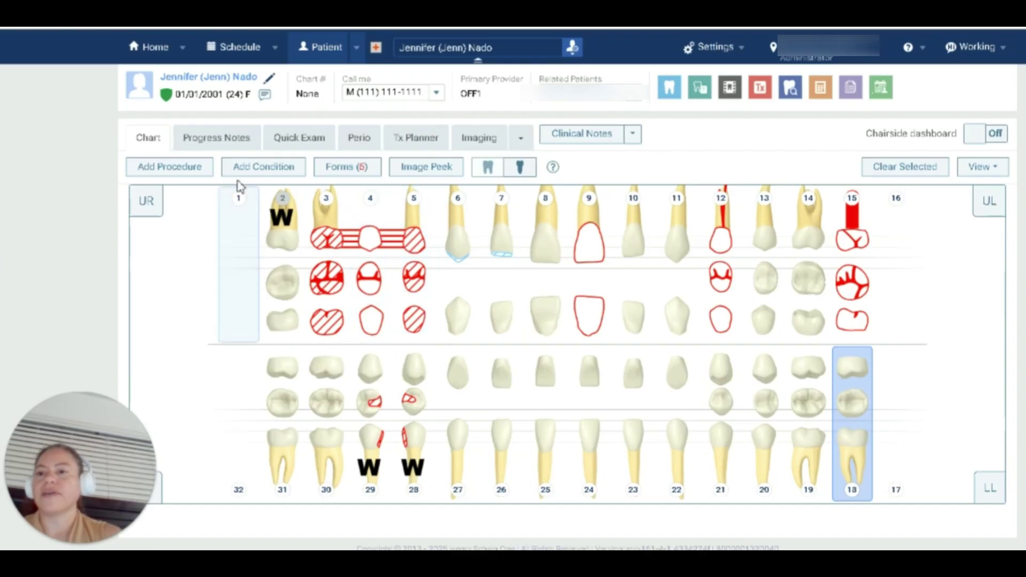
pyautogui.click(182, 166)
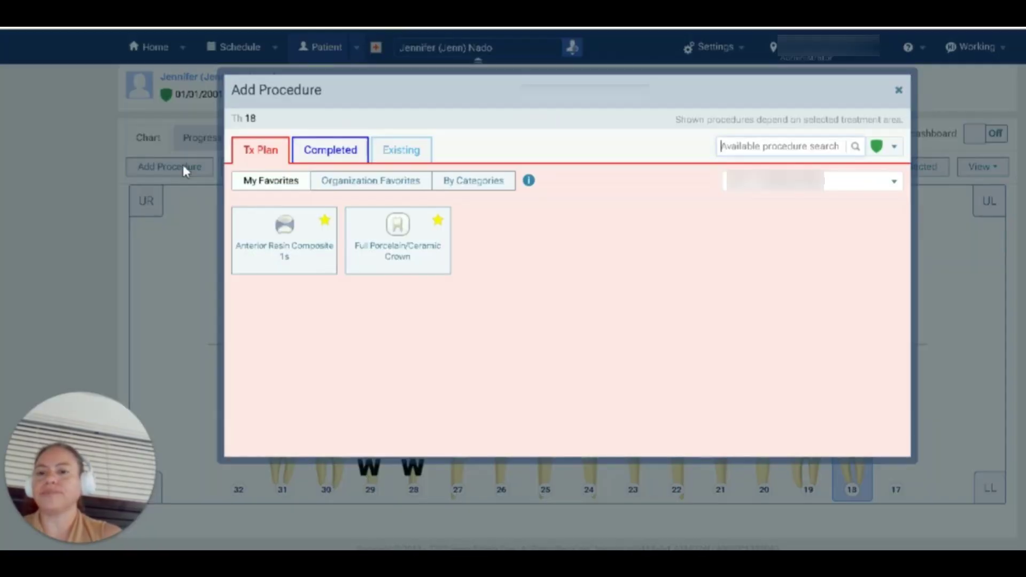
# Step: Search the available procedures for "extrac"
pyautogui.click(777, 153)
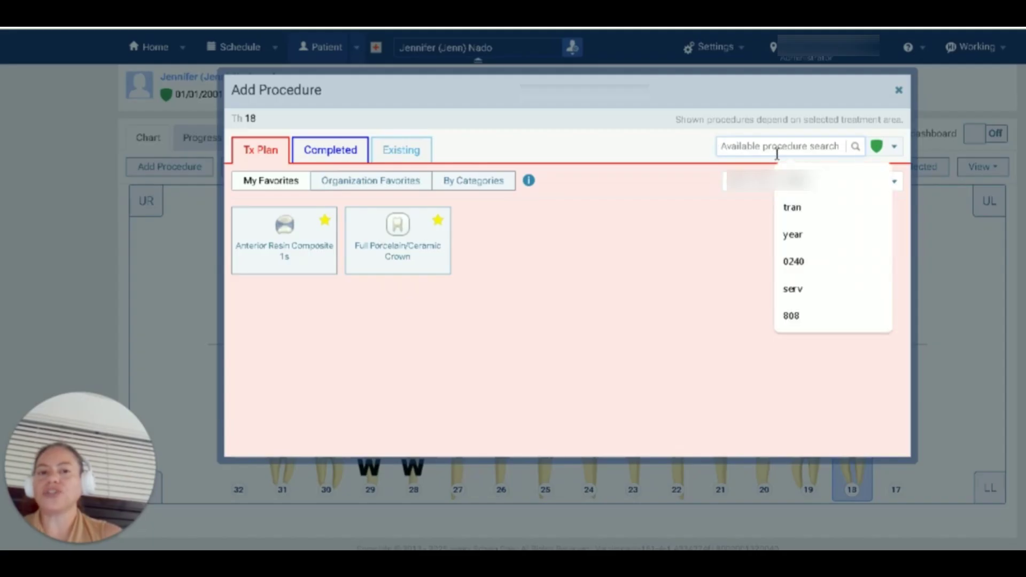
pyautogui.write('e')
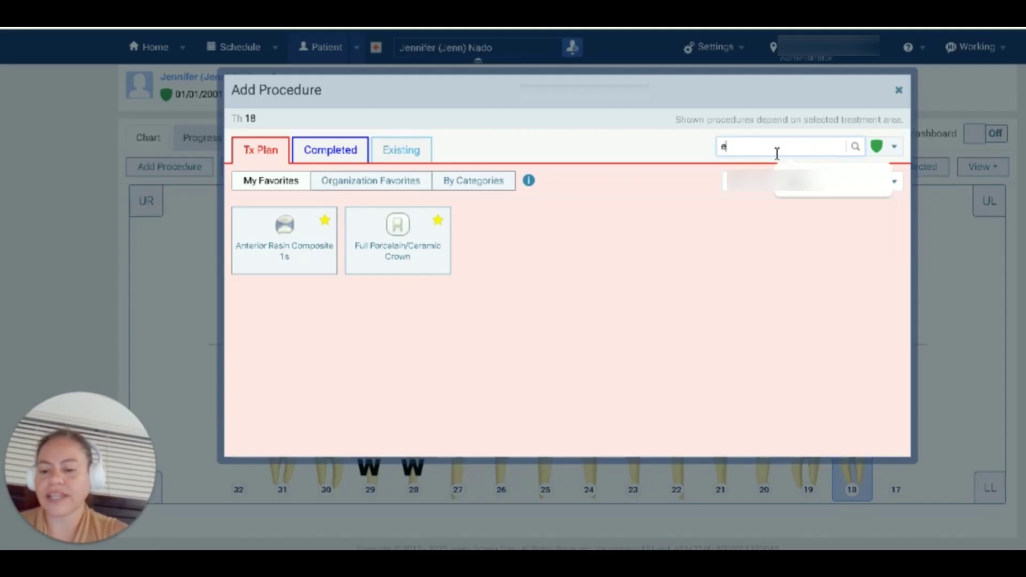
pyautogui.write('xtr')
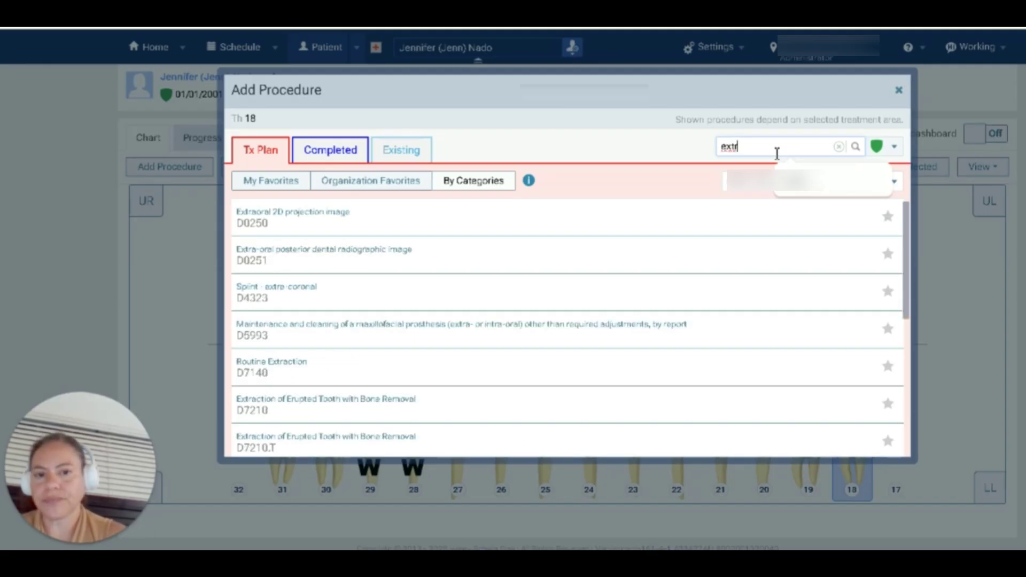
pyautogui.write('ac')
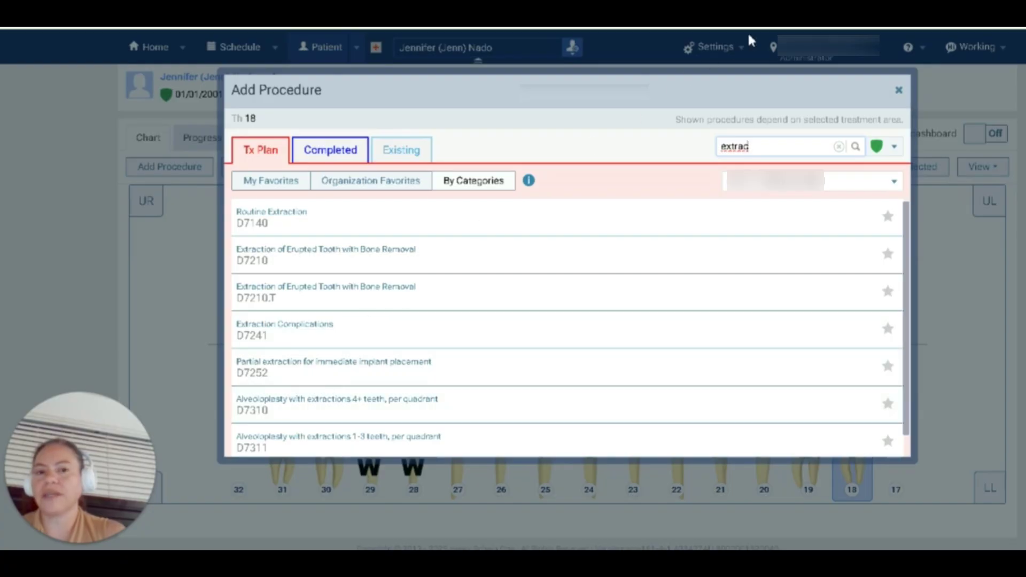
# Step: Search the procedures for "7210" and post D7210, Extraction of Erupted Tooth with Bone Removal, as treatment-planned on tooth 18
pyautogui.moveTo(756, 152); pyautogui.dragTo(720, 155)
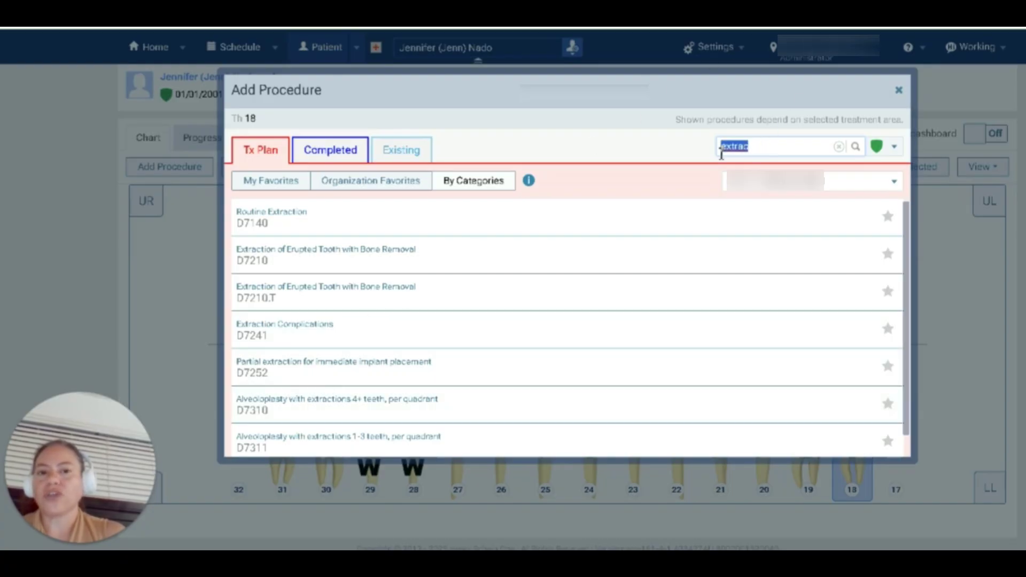
pyautogui.press('BackSpace')
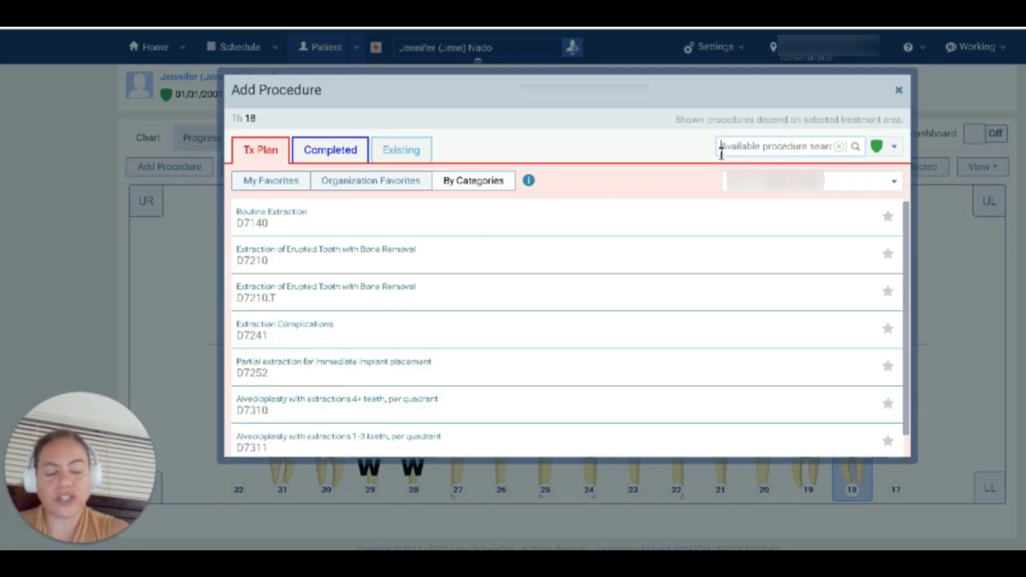
pyautogui.write('7210')
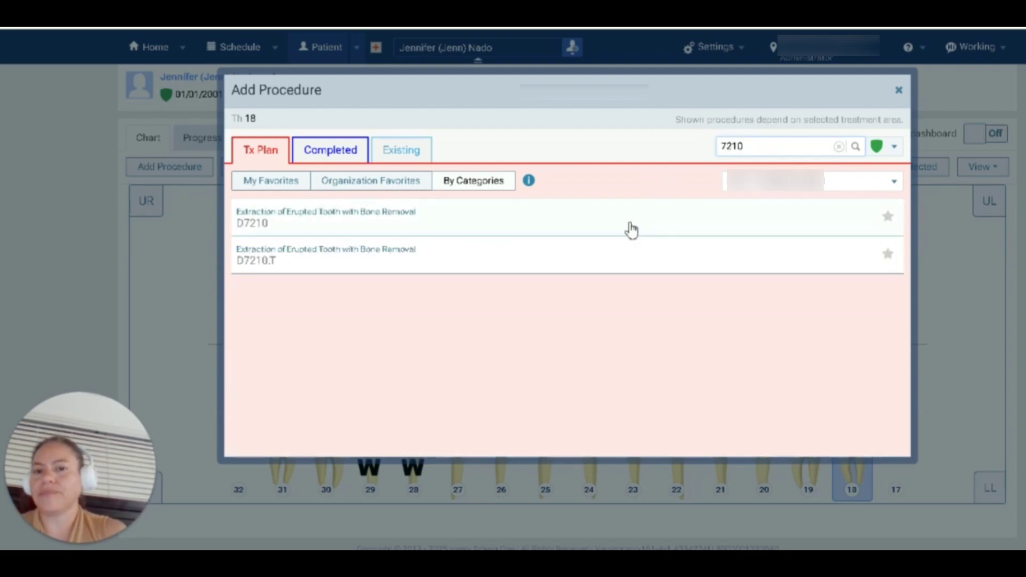
pyautogui.press('Escape')
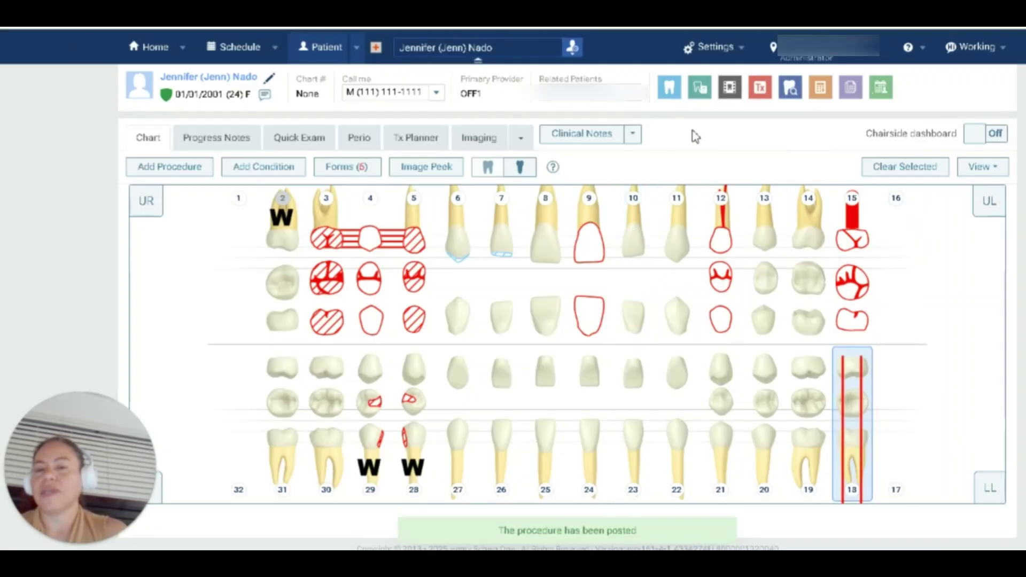
# Step: In the treatment planner, move the unassigned D7210 extraction for tooth 18 into a new case
pyautogui.click(416, 143)
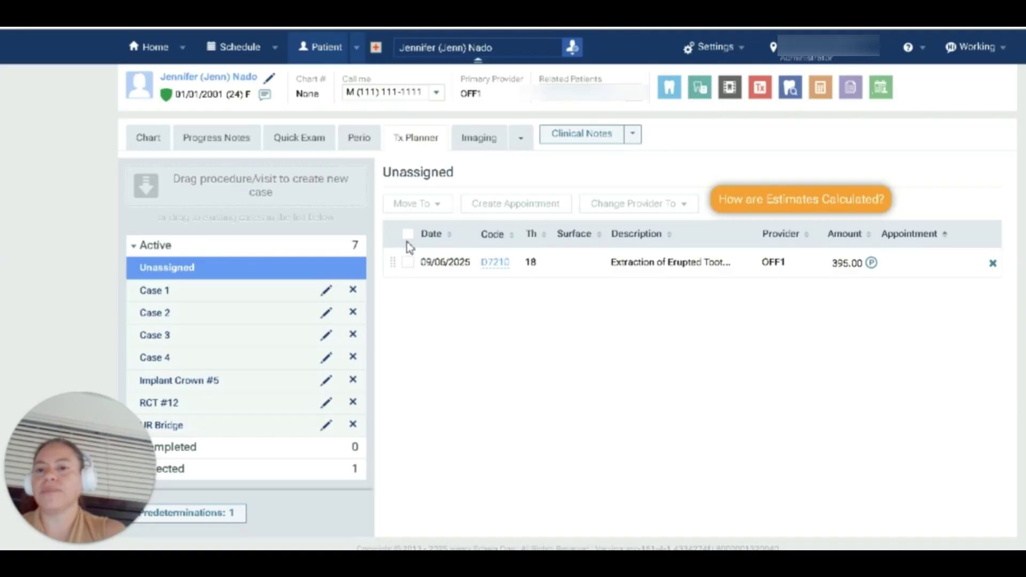
pyautogui.click(409, 265)
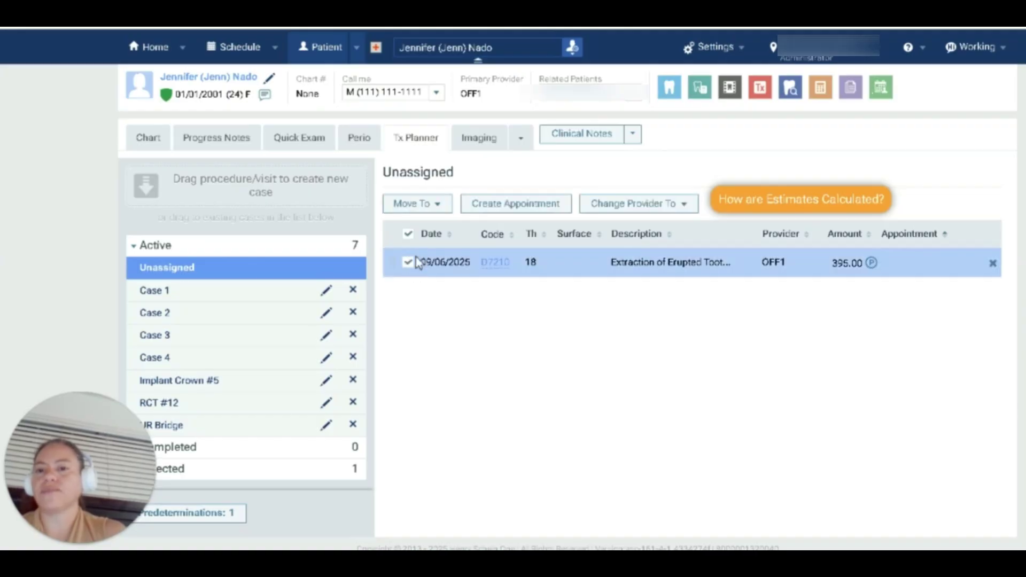
pyautogui.click(426, 210)
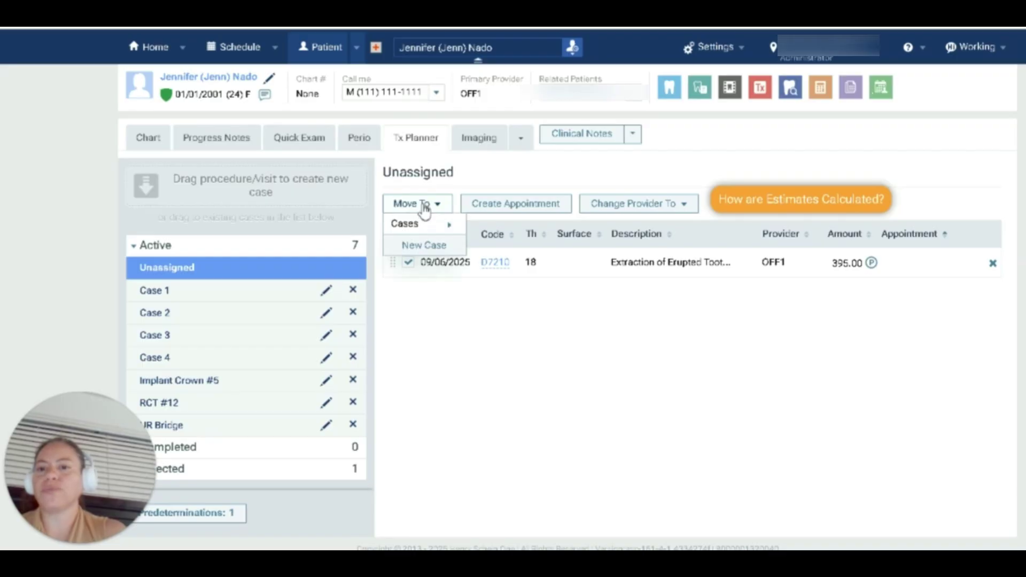
pyautogui.moveTo(421, 223)
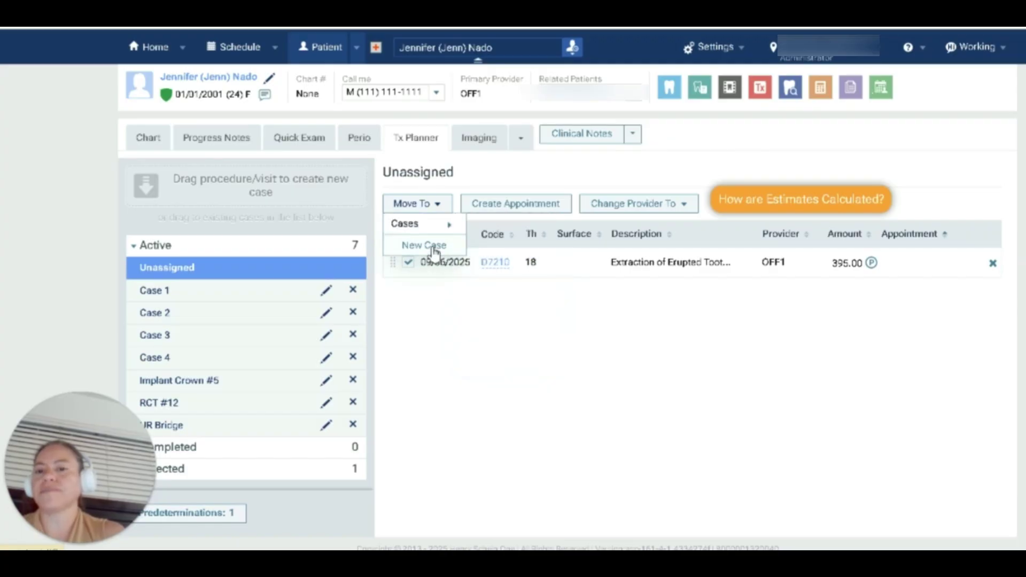
pyautogui.click(433, 246)
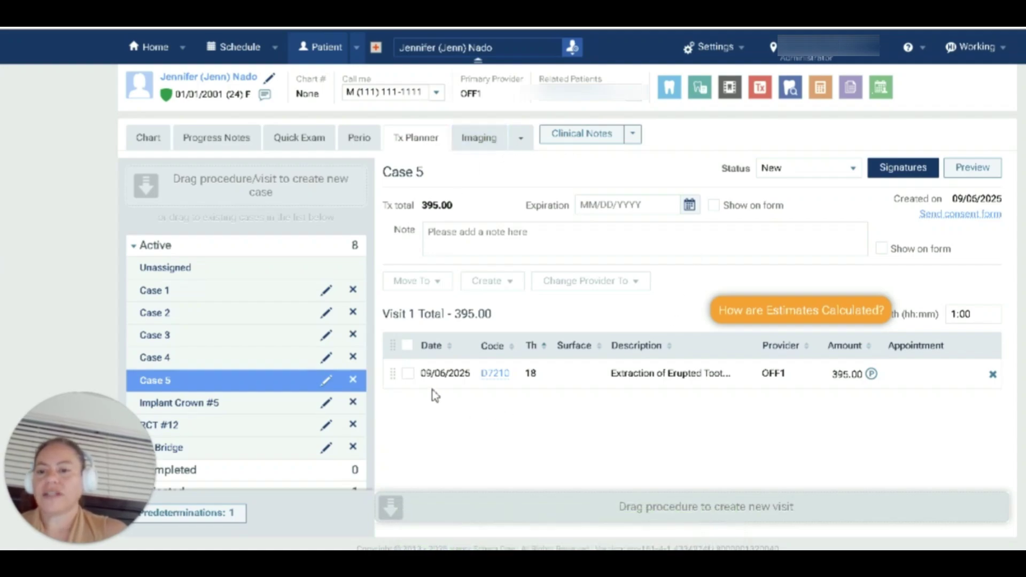
# Step: Rename Case 5 as "Ext #18"
pyautogui.click(327, 381)
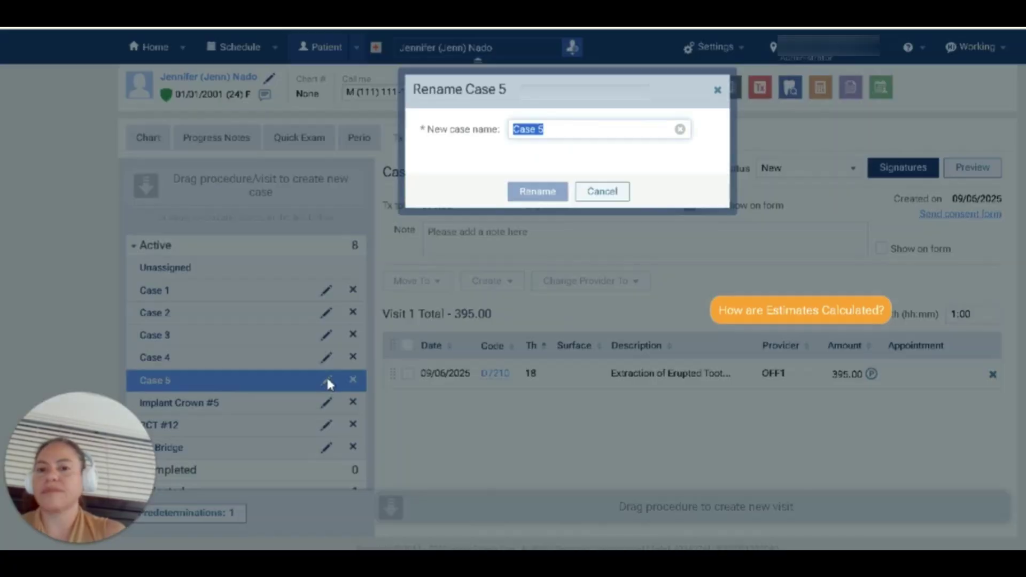
pyautogui.write('E')
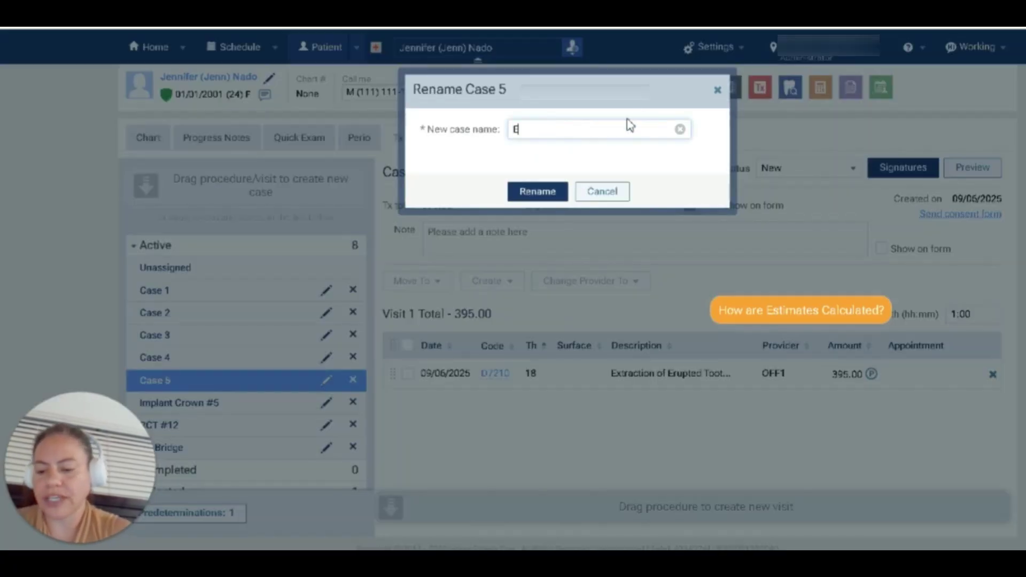
pyautogui.write('xc')
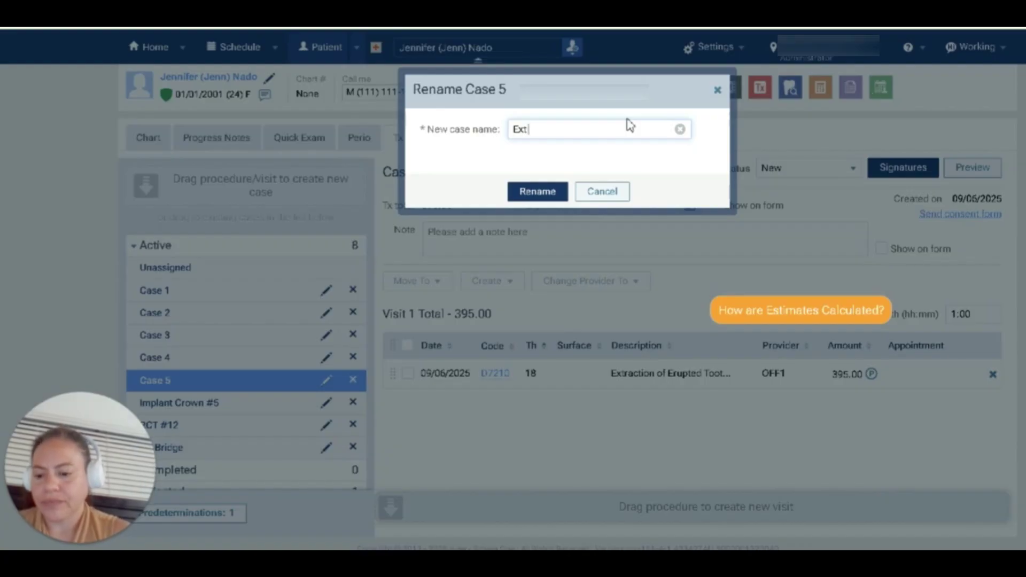
pyautogui.write(' #18')
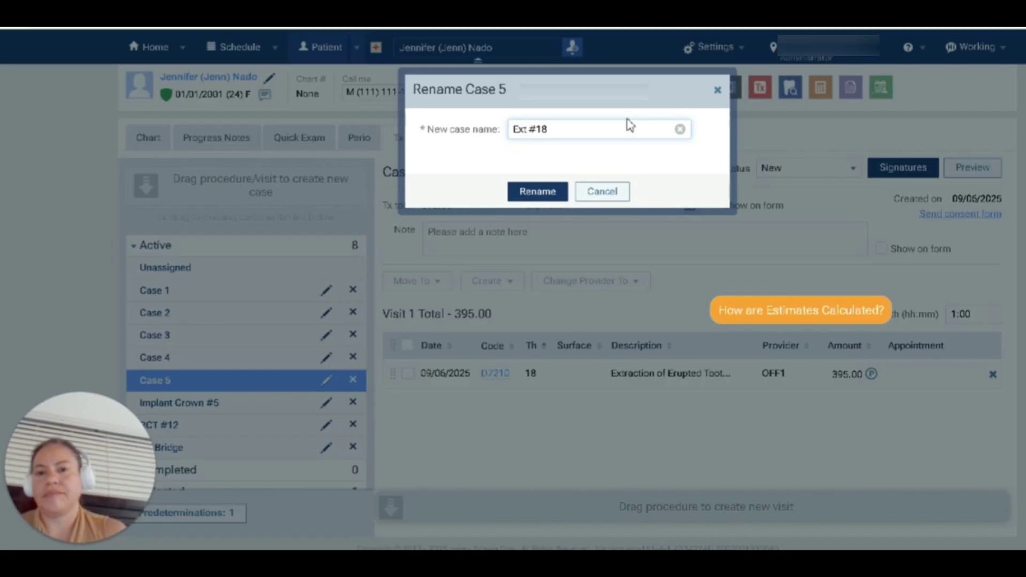
pyautogui.click(534, 197)
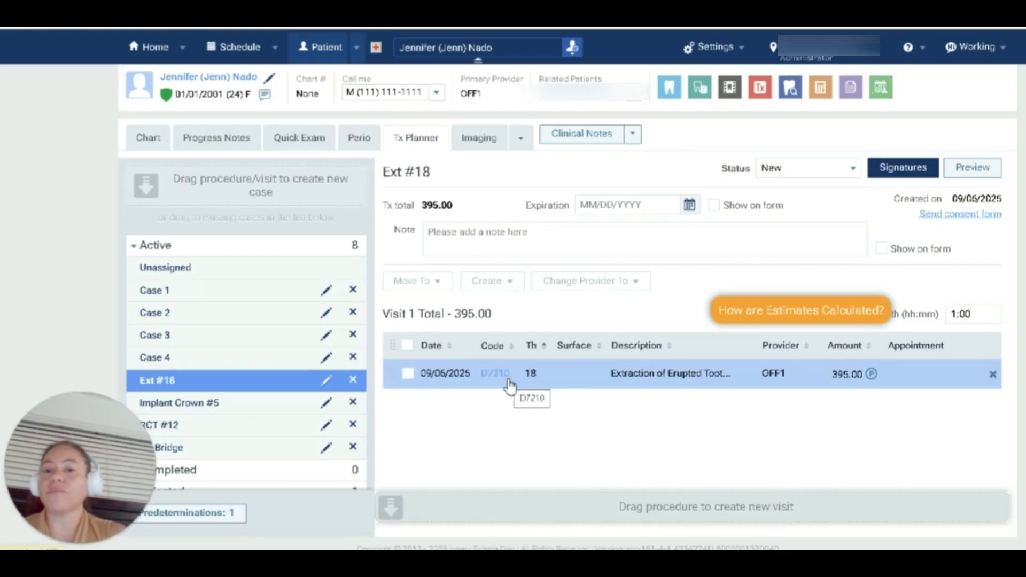
# Step: Select the D7210 procedure in the Ext #18 case and view the other cases it can be moved to
pyautogui.click(408, 376)
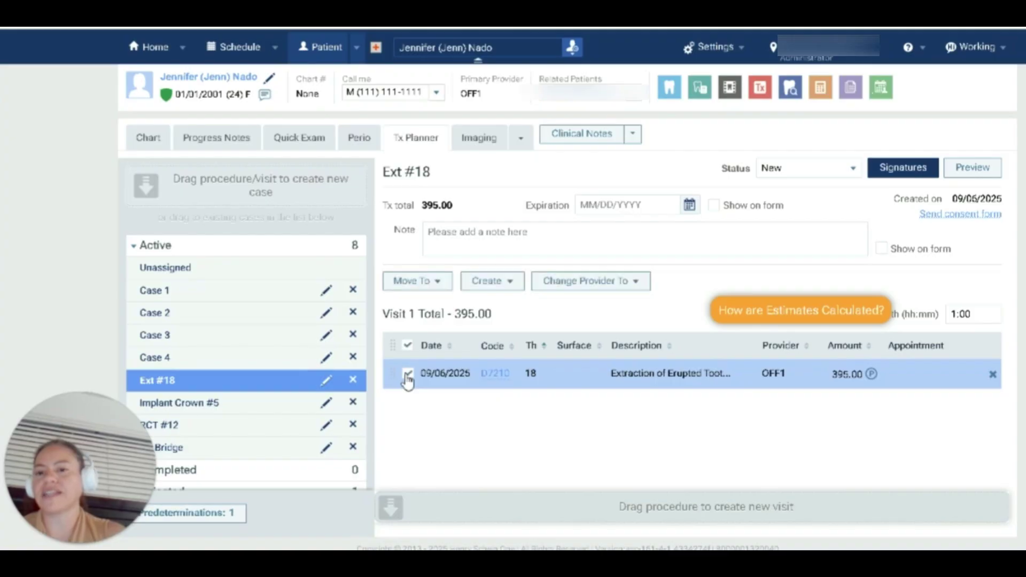
pyautogui.click(434, 282)
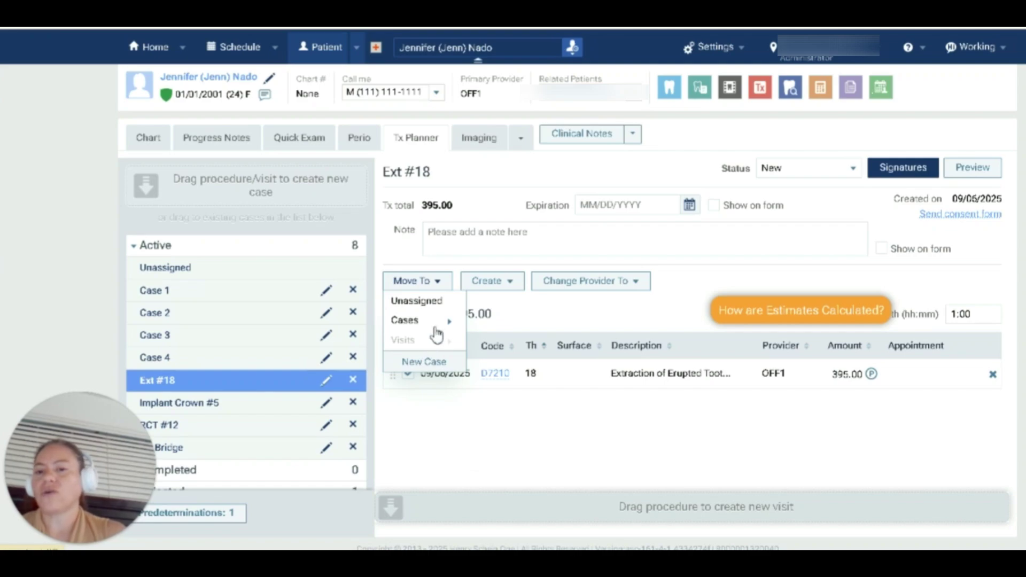
pyautogui.moveTo(434, 323)
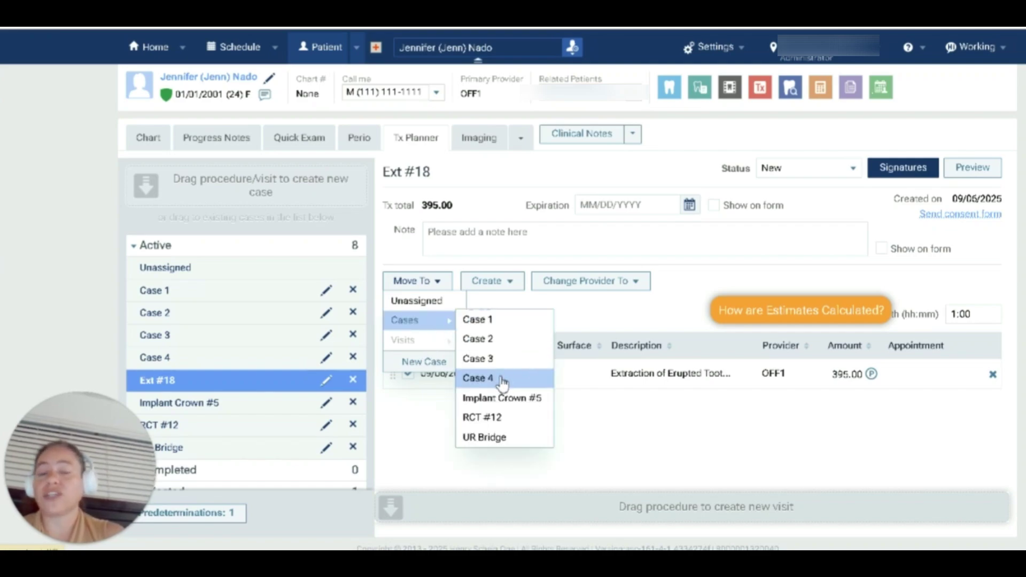
pyautogui.click(635, 426)
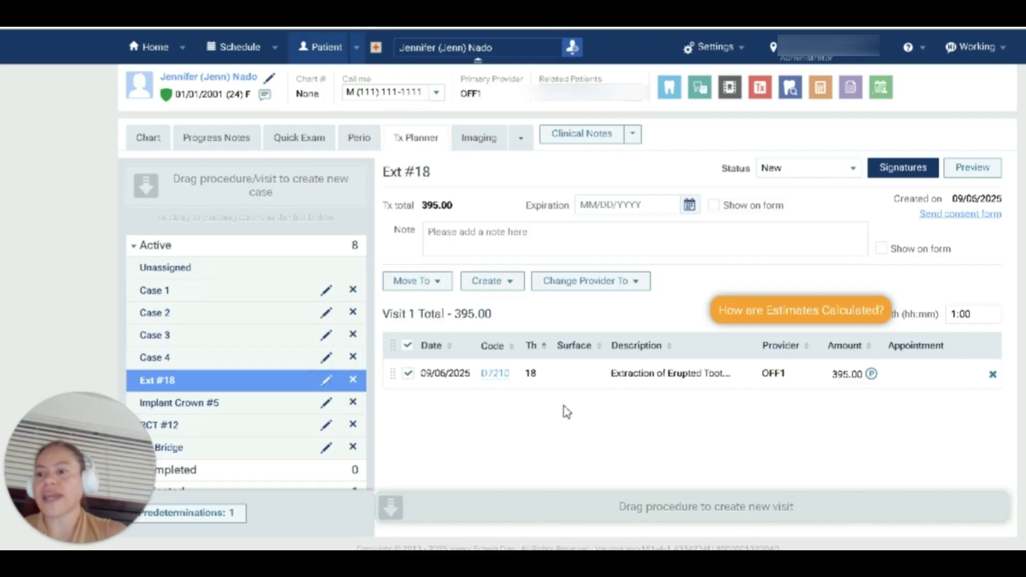
# Step: Add the note "This is what is giving pain." to the Ext #18 case and set the note to show on the form
pyautogui.click(557, 235)
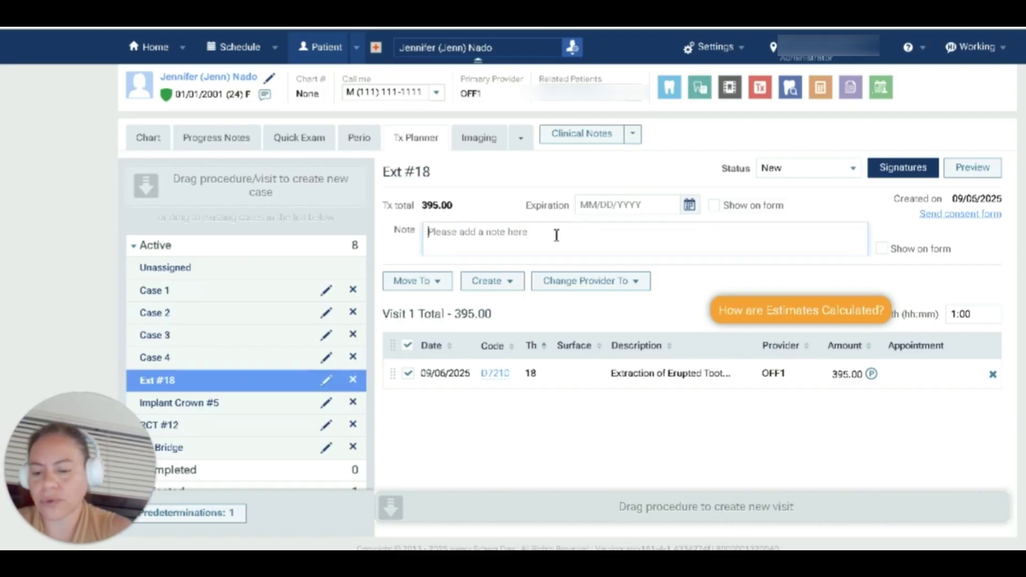
pyautogui.write('This is w')
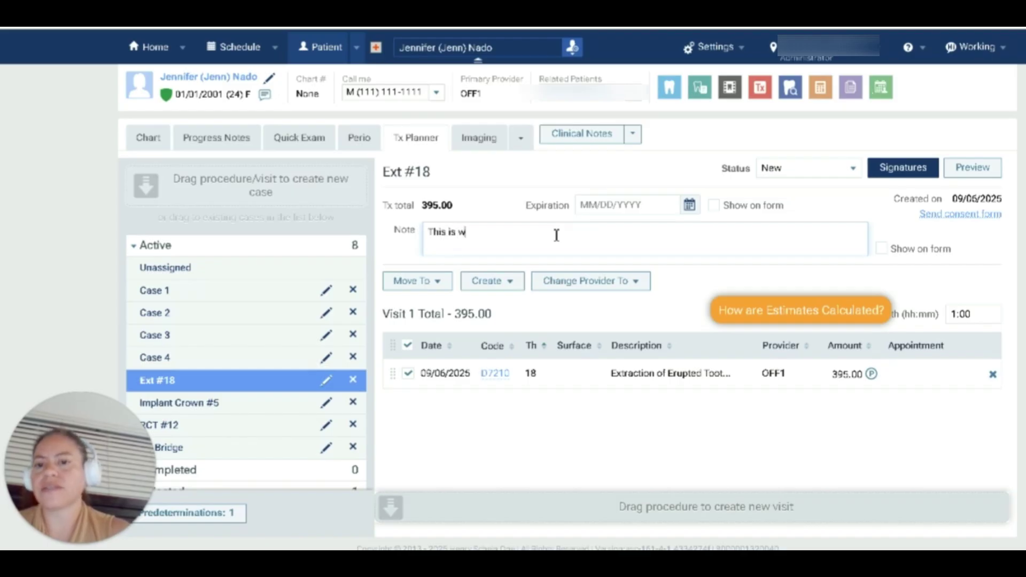
pyautogui.write('hat is giv')
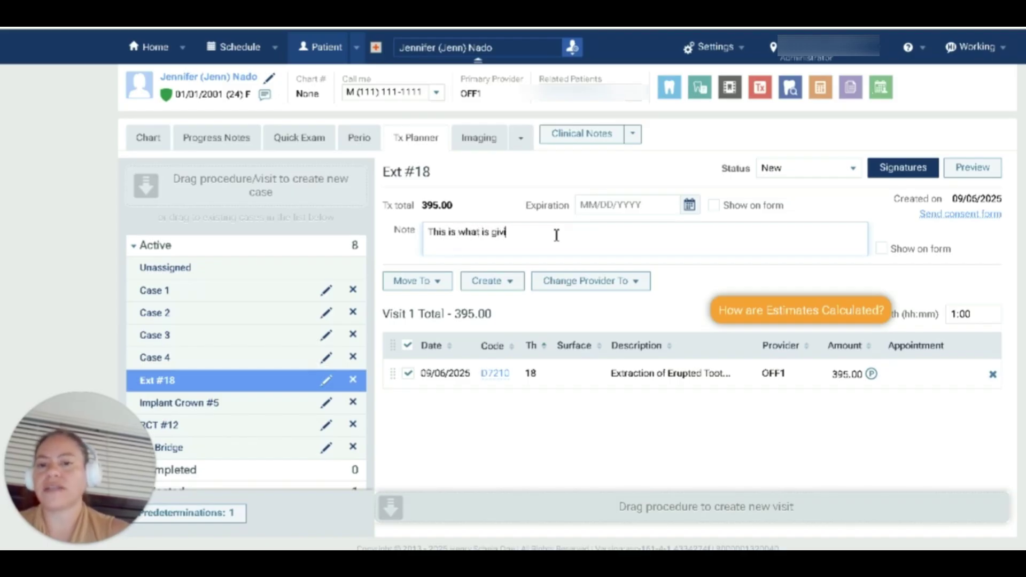
pyautogui.write('ing pain.')
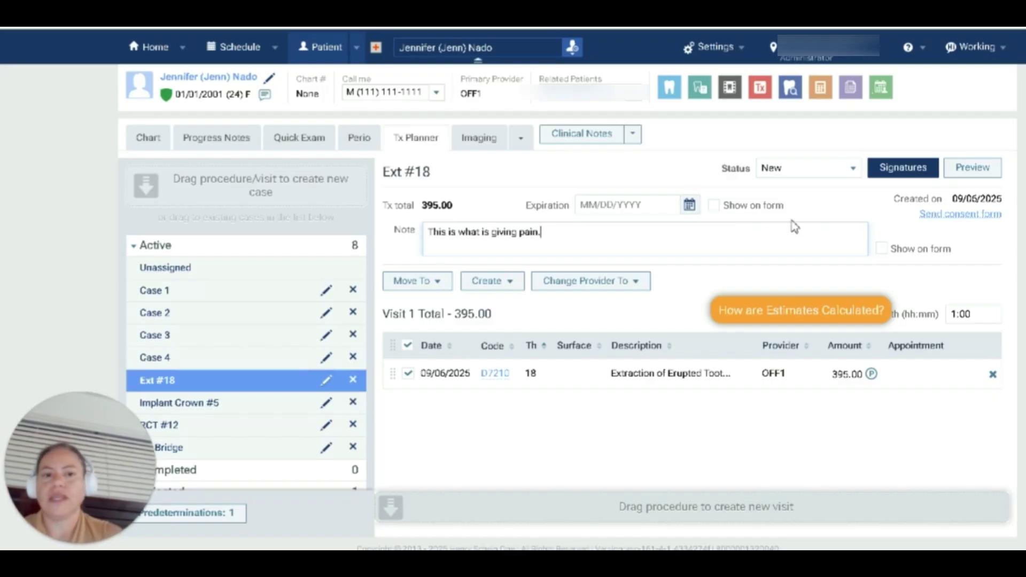
pyautogui.click(885, 254)
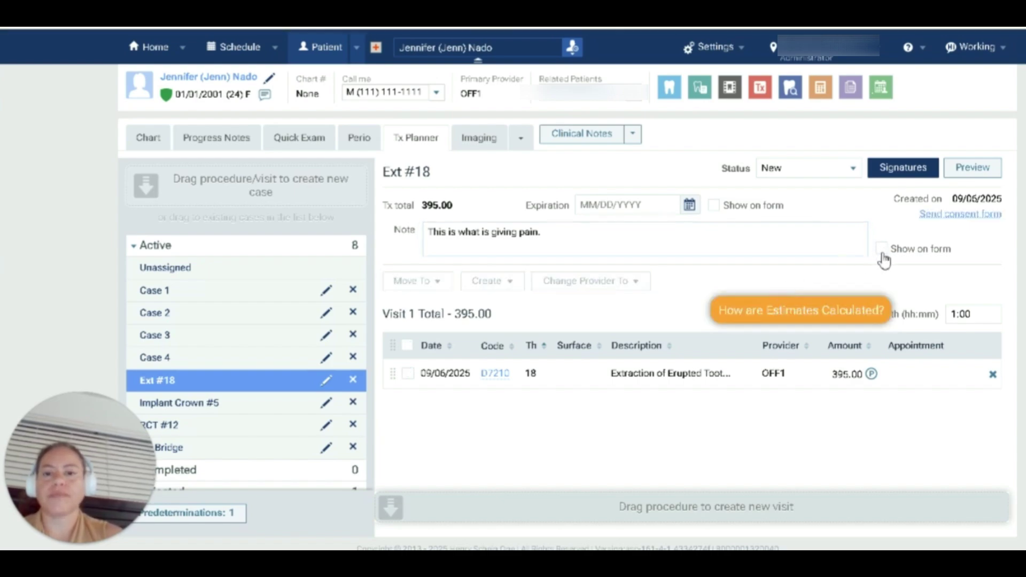
pyautogui.click(883, 256)
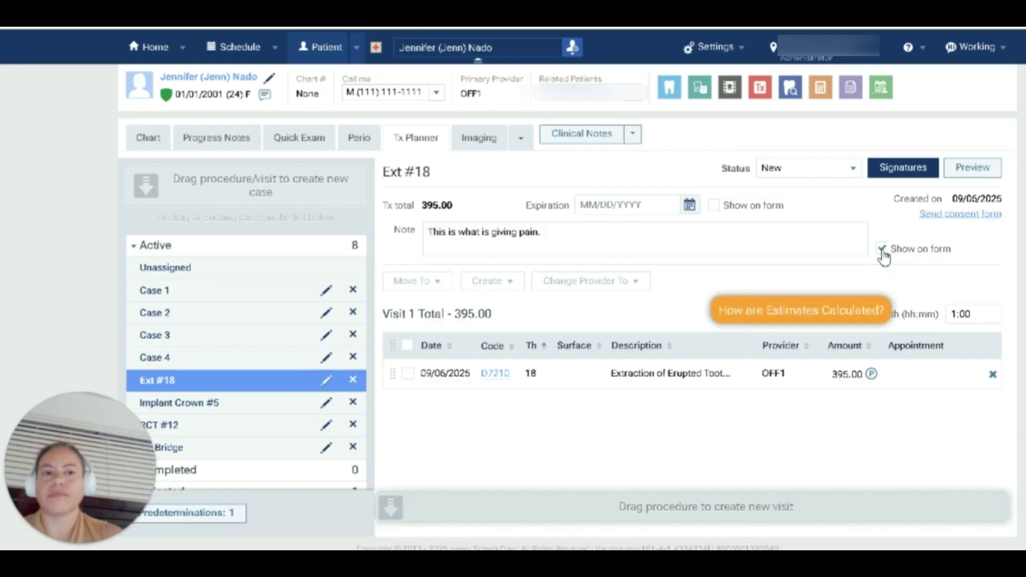
# Step: Preview the Ext #18 treatment plan and review its estimates, insurance benefits, planned procedure, note and consent text
pyautogui.click(972, 169)
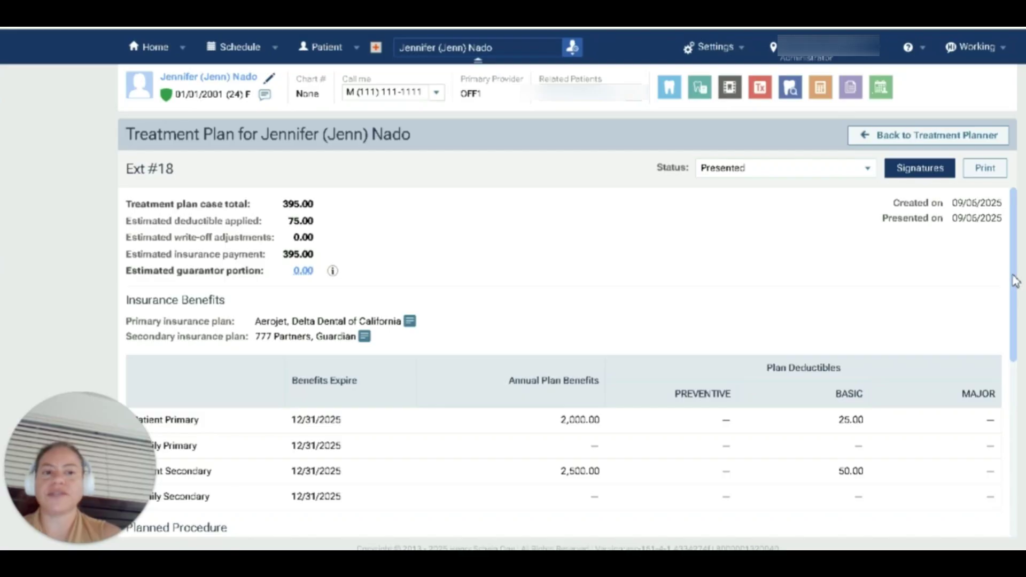
pyautogui.moveTo(1015, 278); pyautogui.dragTo(1018, 319)
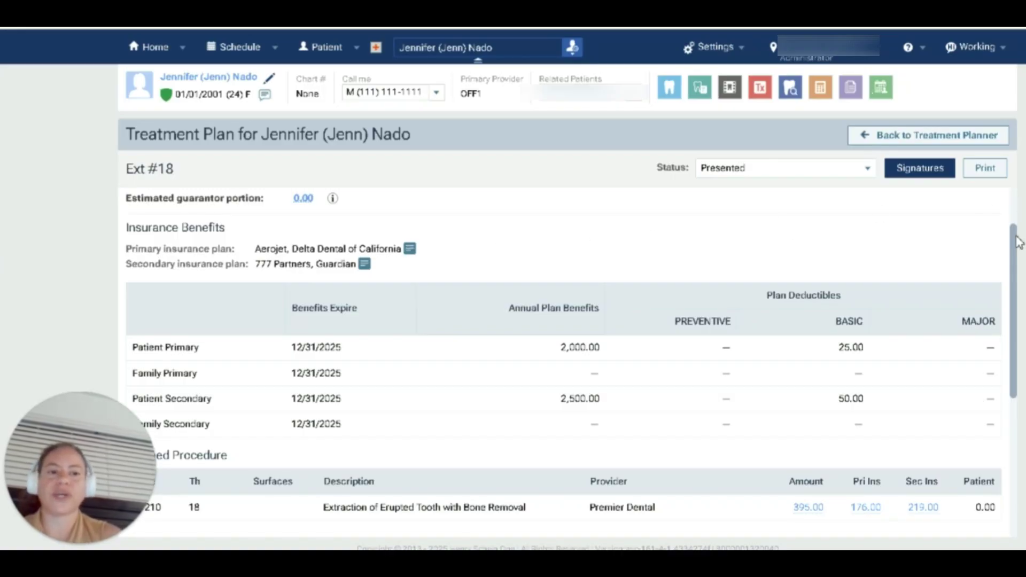
pyautogui.moveTo(1016, 235); pyautogui.dragTo(1018, 295)
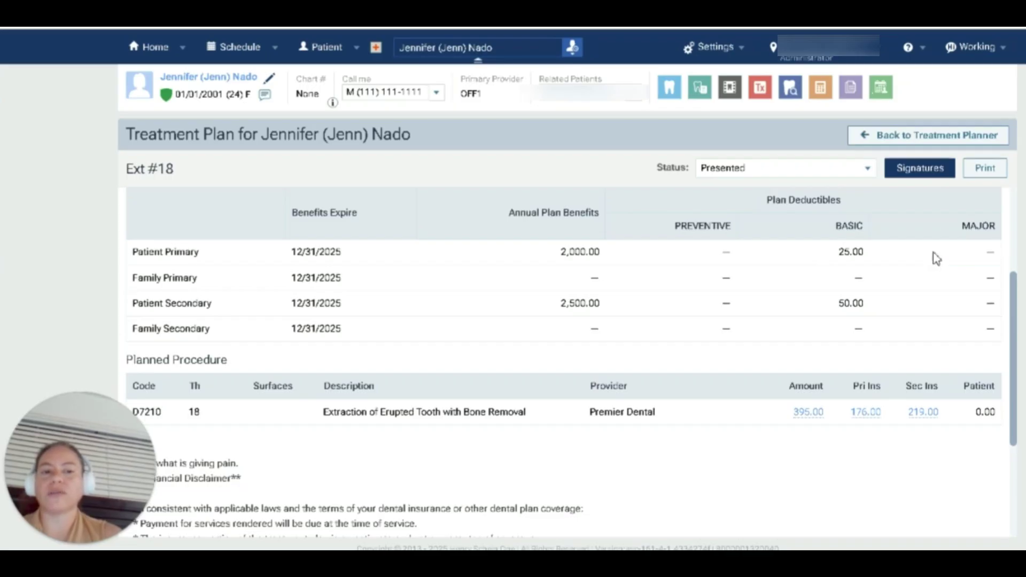
pyautogui.moveTo(1011, 341); pyautogui.dragTo(1018, 375)
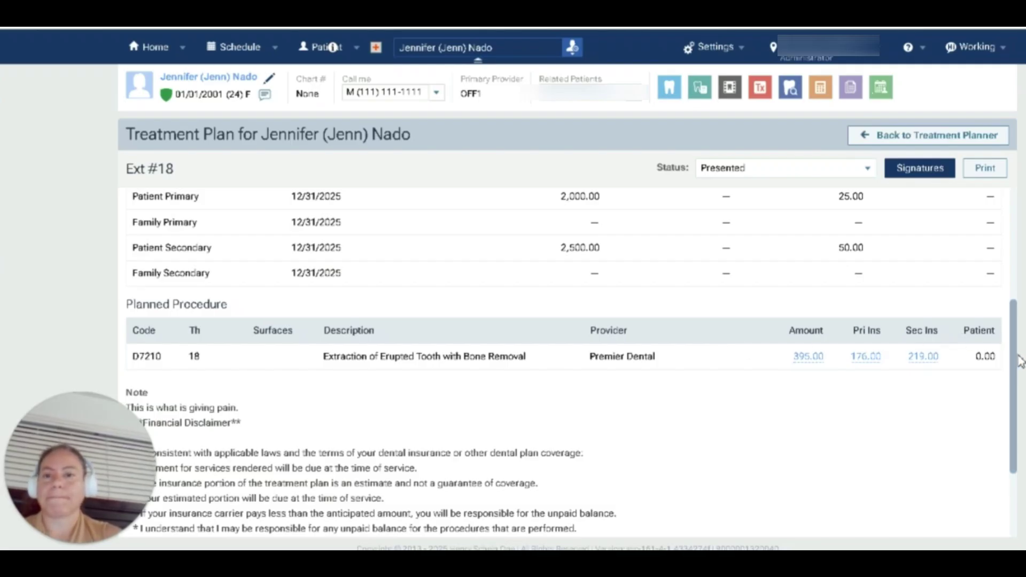
pyautogui.doubleClick(1020, 391)
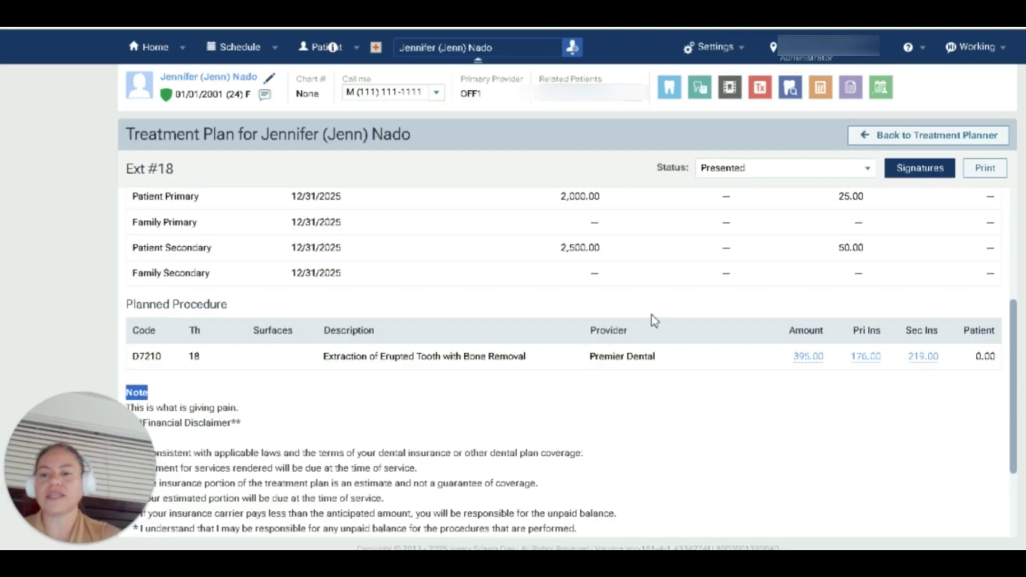
pyautogui.moveTo(1014, 343); pyautogui.dragTo(1010, 416)
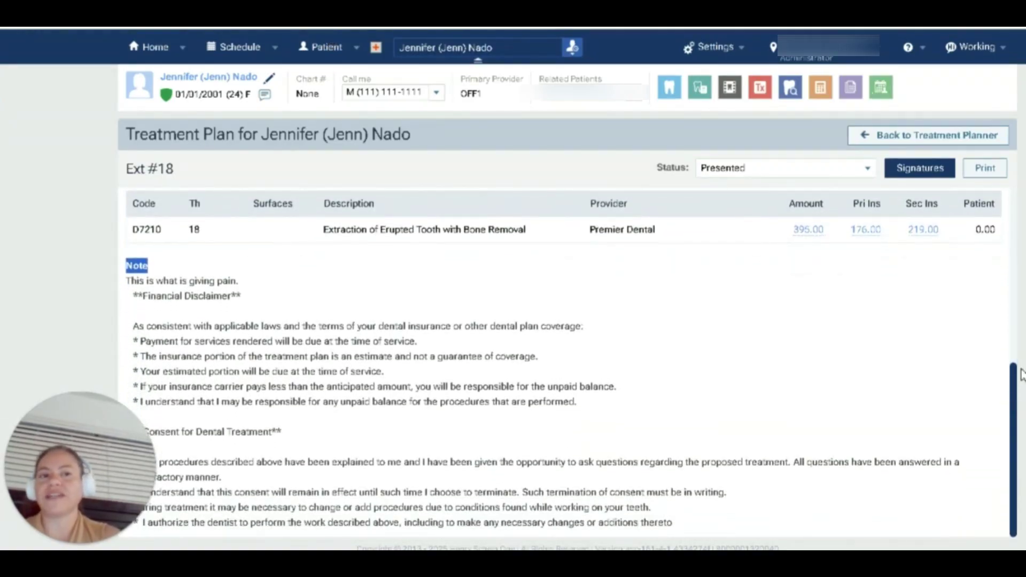
pyautogui.moveTo(1020, 373); pyautogui.dragTo(1018, 227)
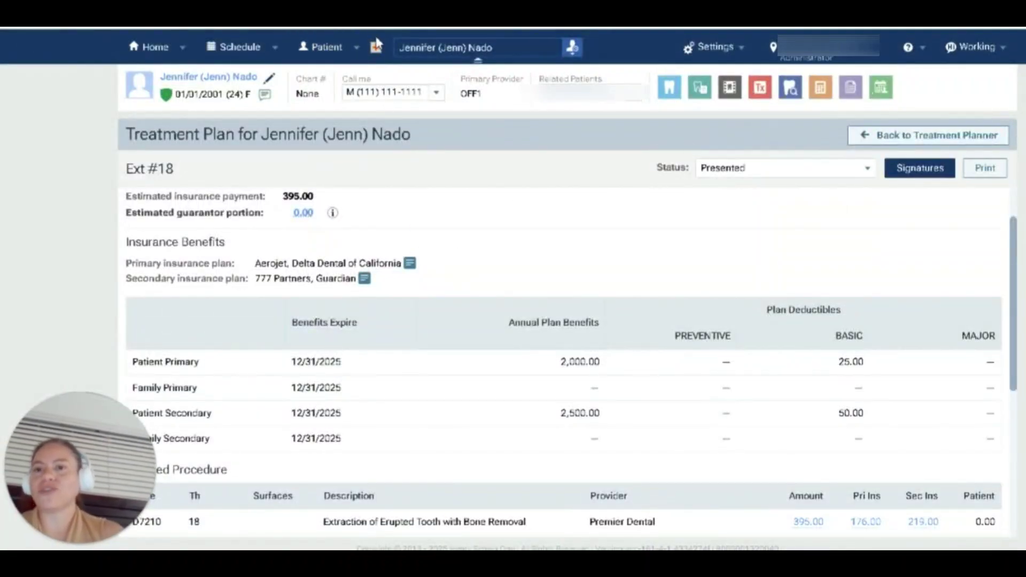
# Step: Open the patient's overview, and from there go to the patient's clinical imaging records
pyautogui.click(357, 51)
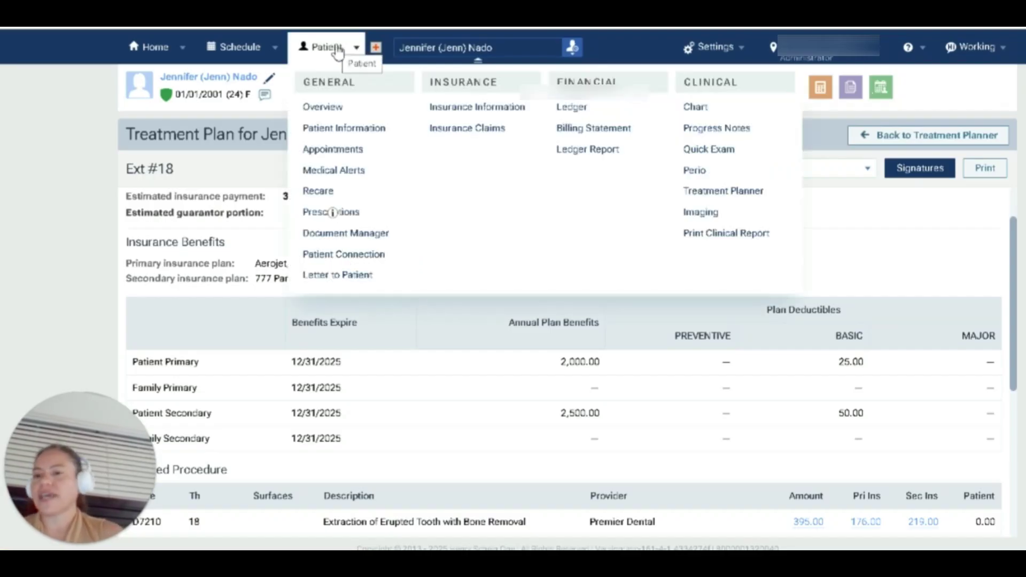
pyautogui.click(334, 47)
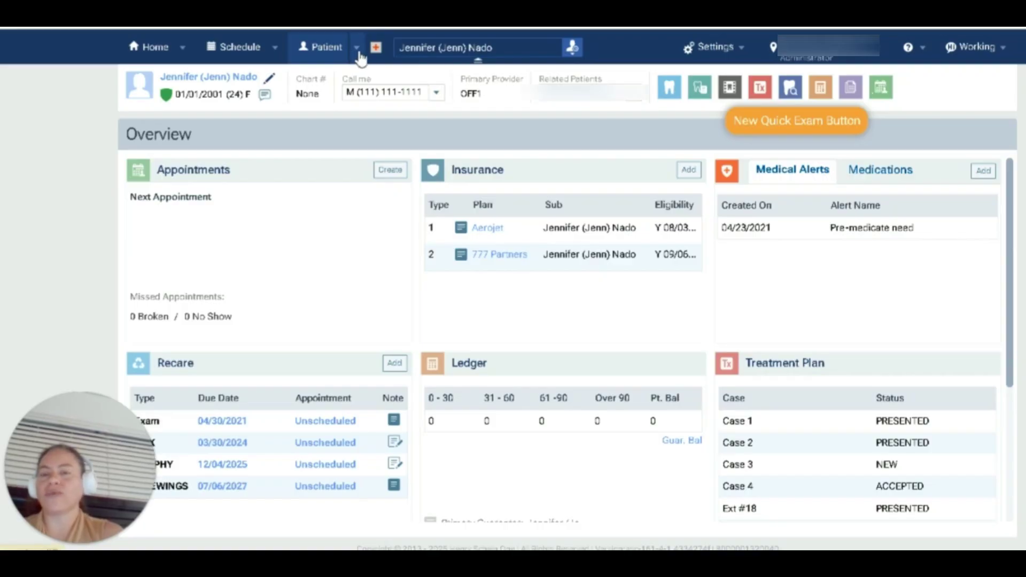
pyautogui.click(357, 52)
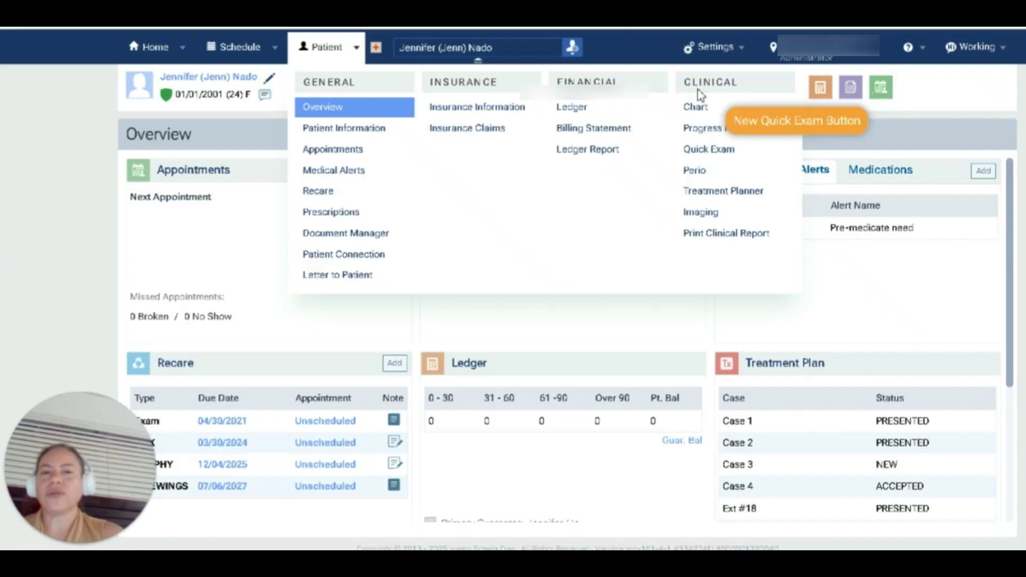
pyautogui.click(700, 214)
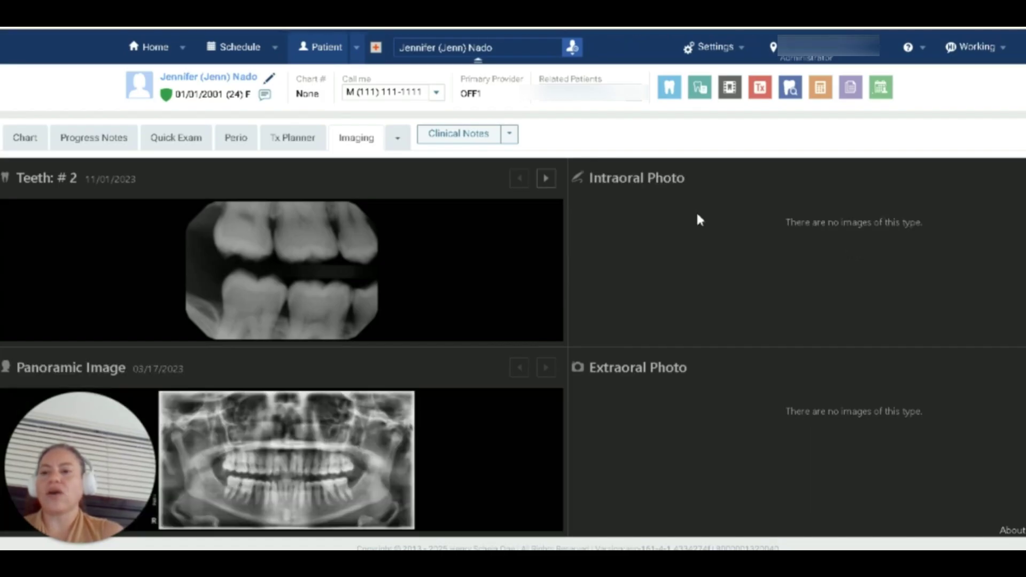
# Step: Browse forward through the patient's tooth and bitewing X-rays to the 10/29/2020 bitewing and periapical series
pyautogui.click(554, 184)
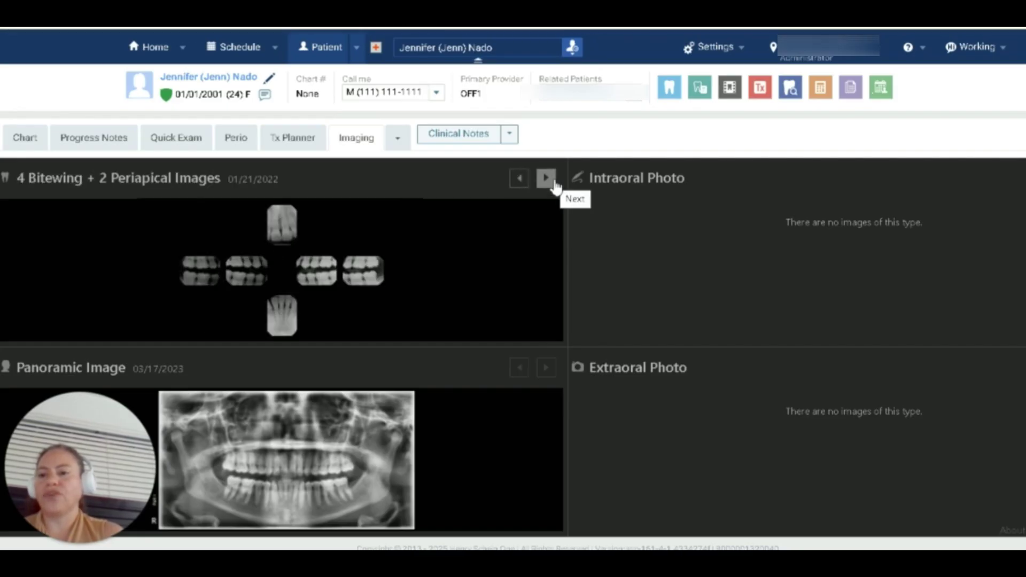
pyautogui.click(555, 186)
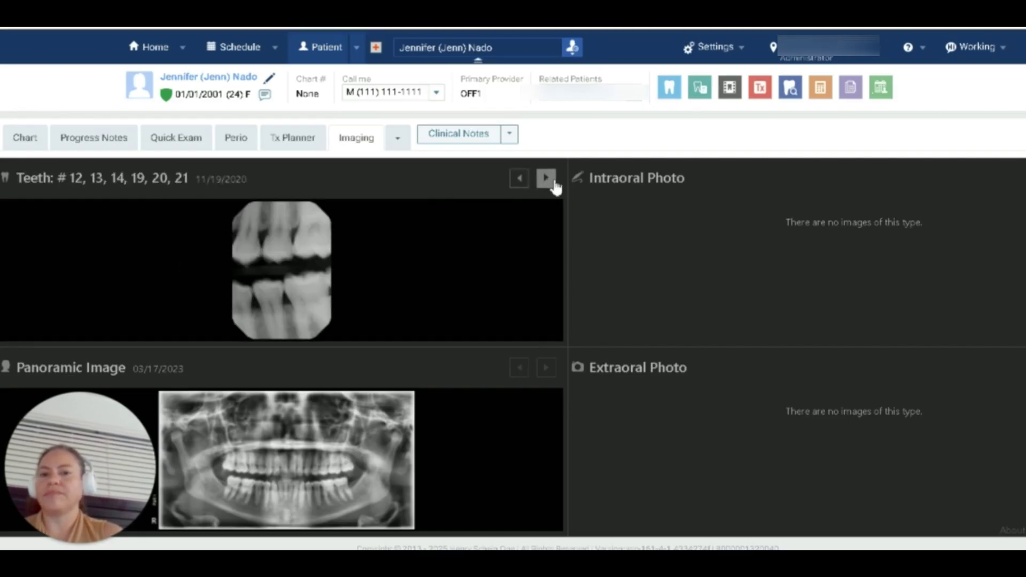
pyautogui.click(555, 186)
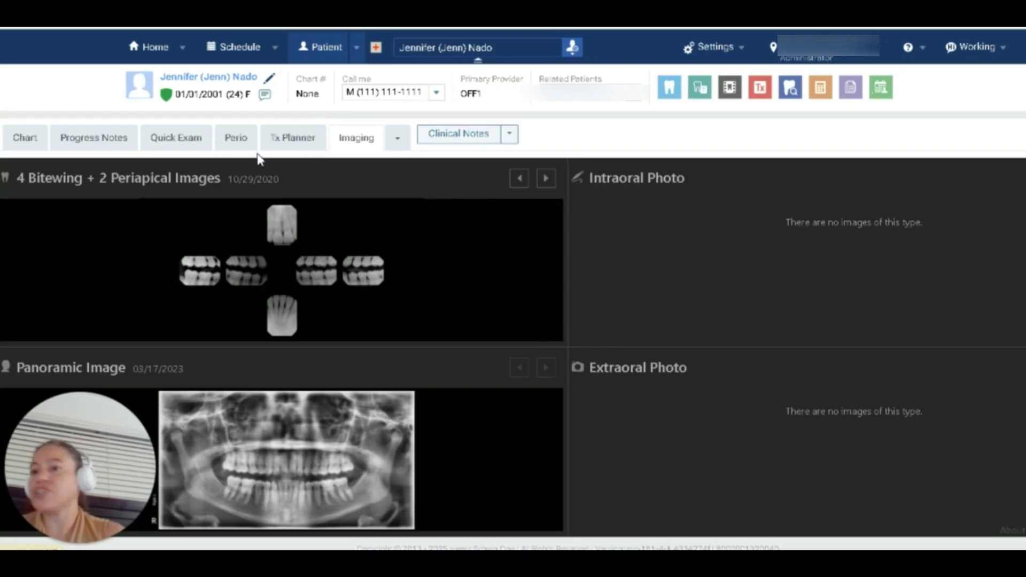
# Step: Open the patient's text message history
pyautogui.click(265, 97)
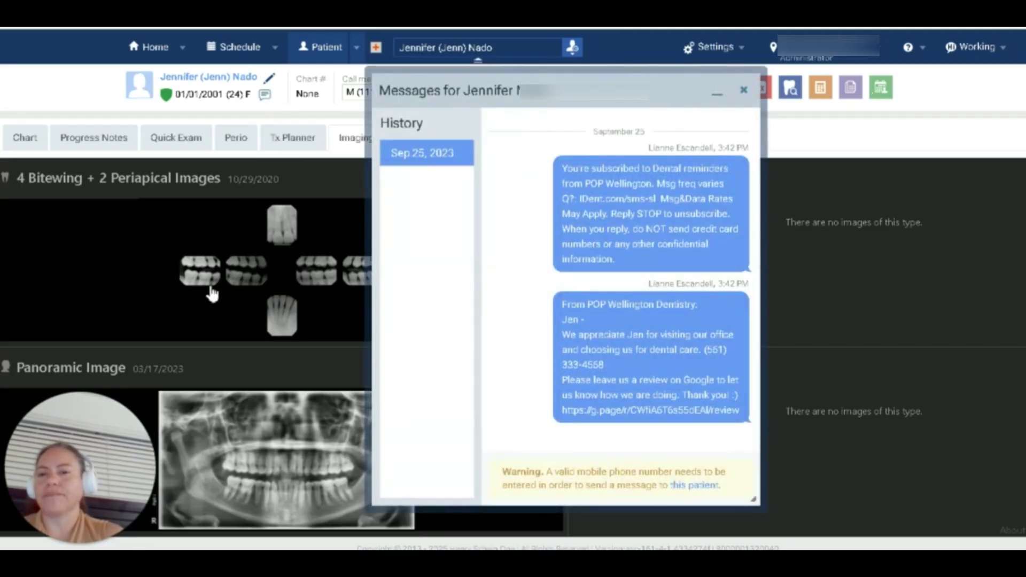